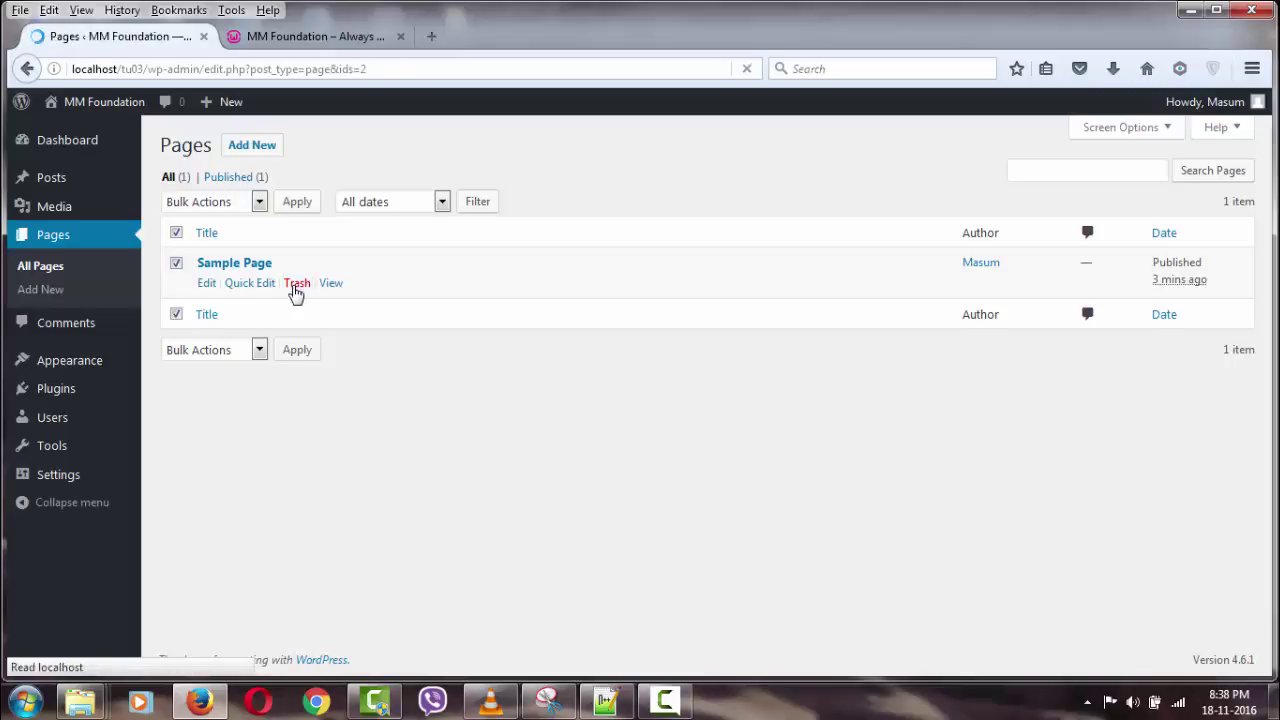
- Create a new page titled CONTRACT and publish it
click(249, 148)
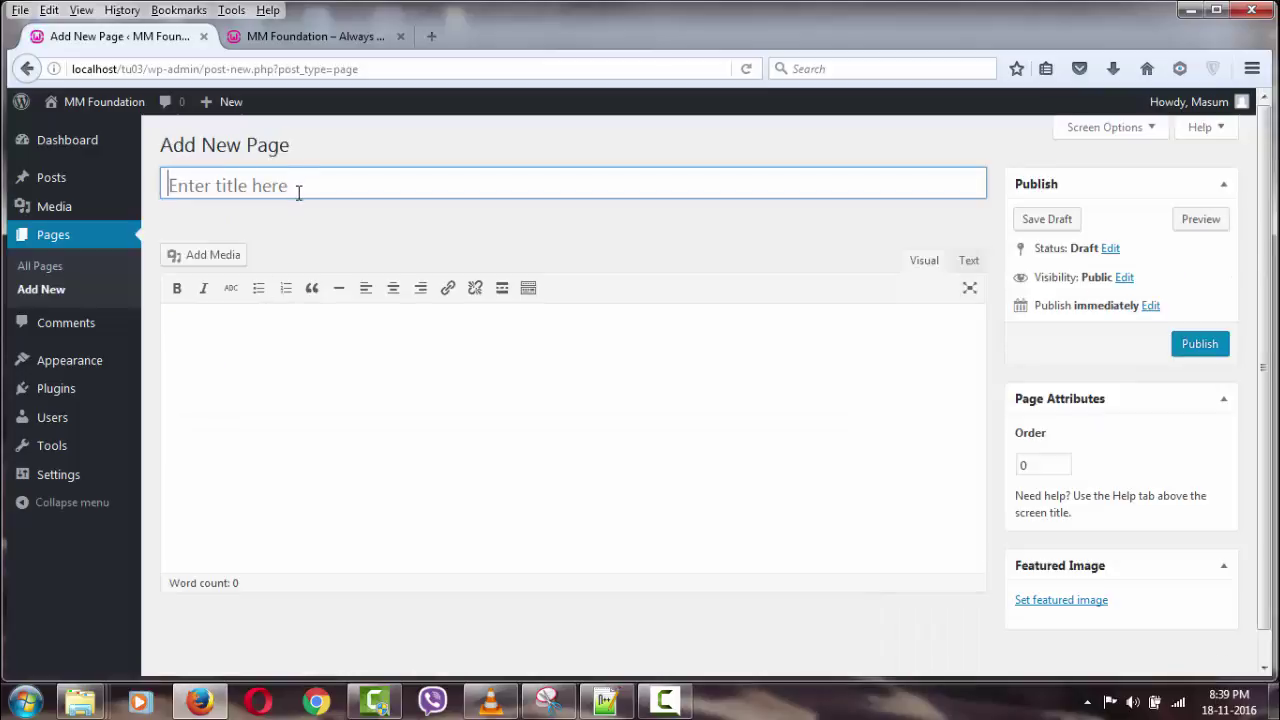
text(CC)
text(ONTRACT)
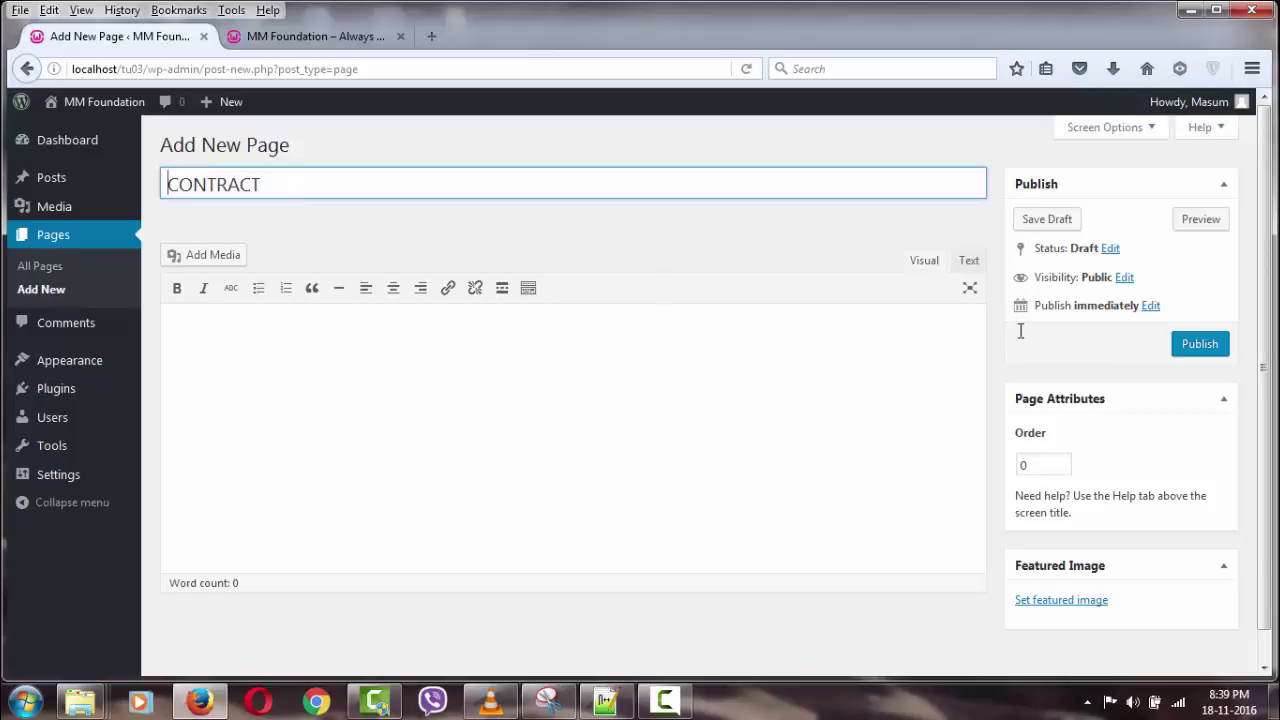
click(1200, 345)
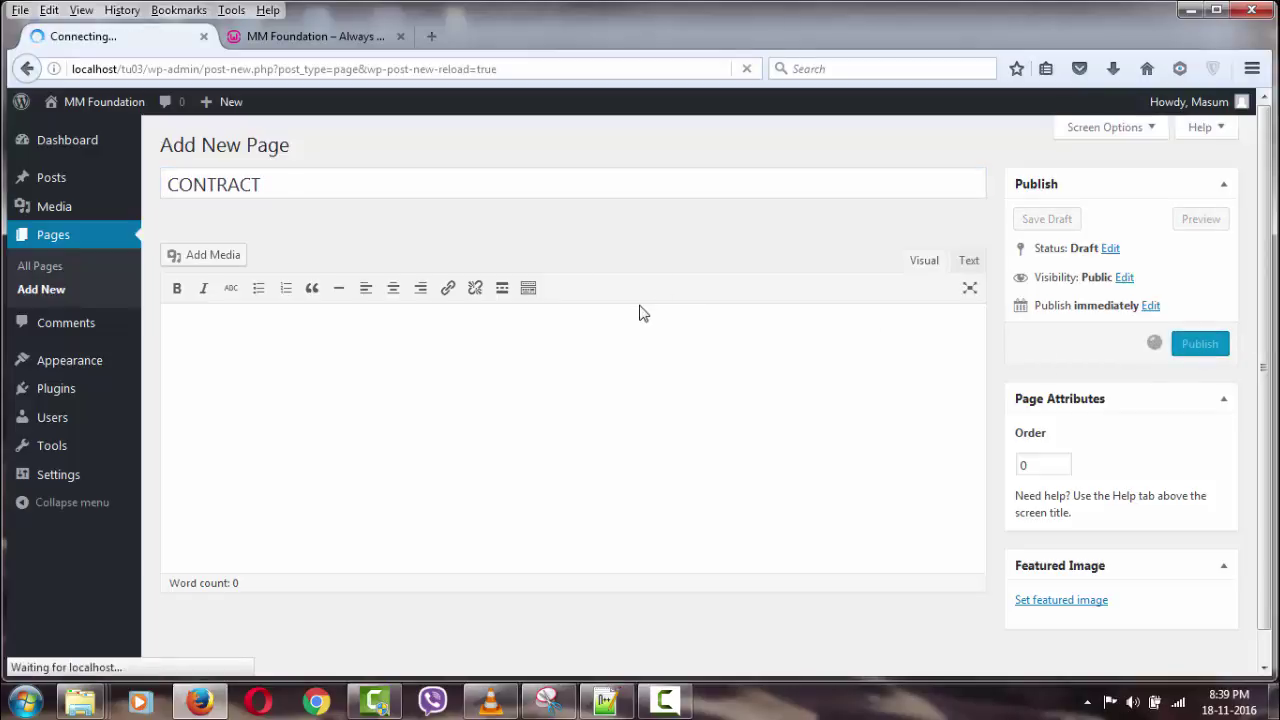
- Add another new page titled ABOUT US and publish it
click(275, 145)
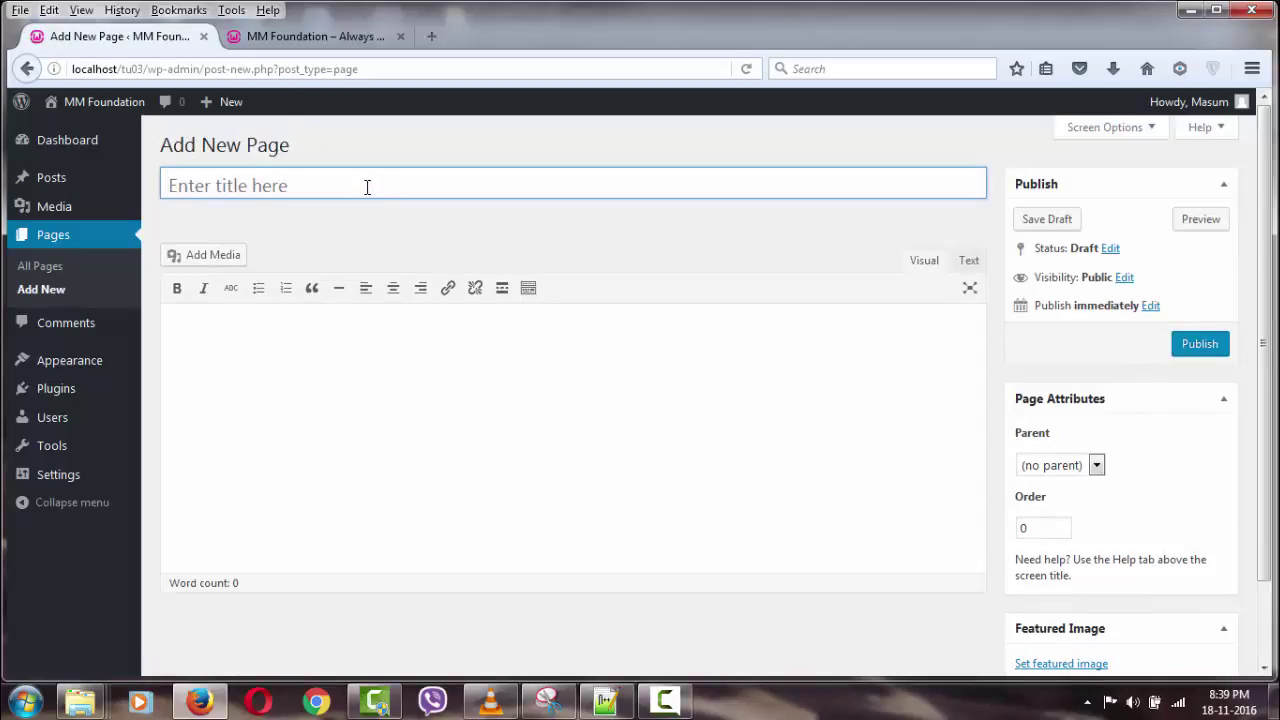
text(ABOUT US)
click(1180, 352)
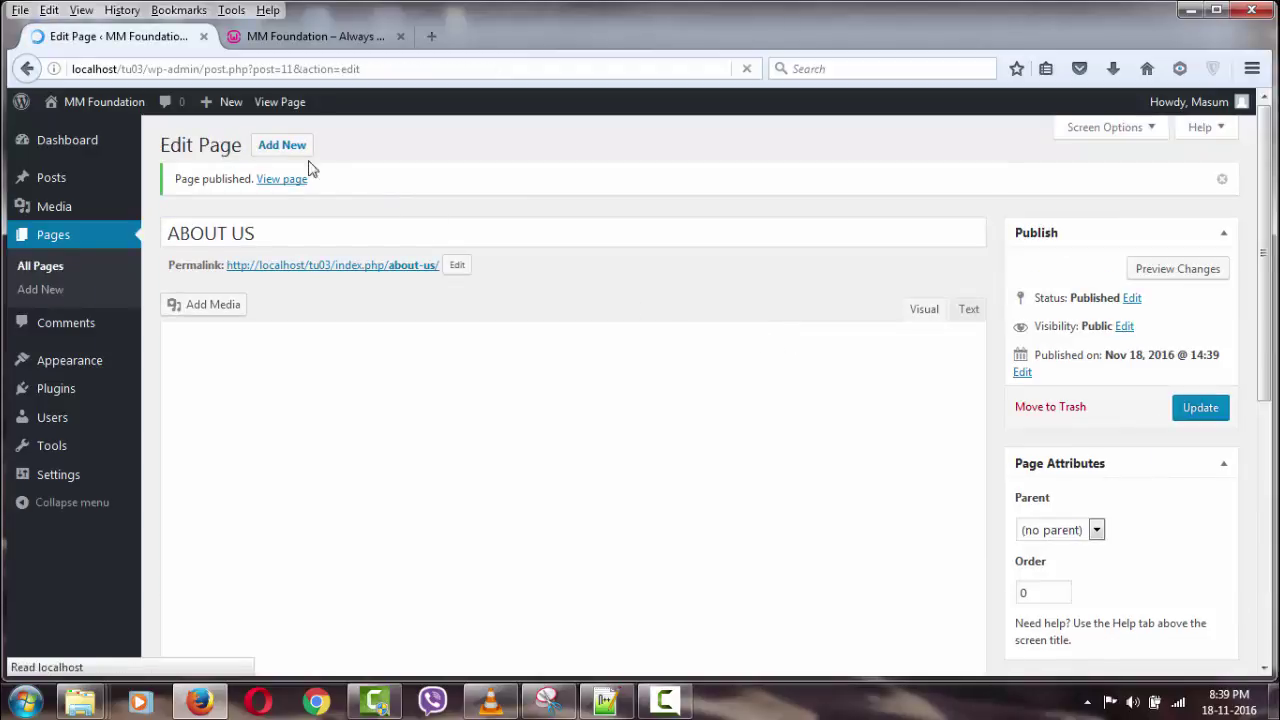
- Create and publish two more pages, one titled SHIPMENT BY and one titled DHL
click(282, 145)
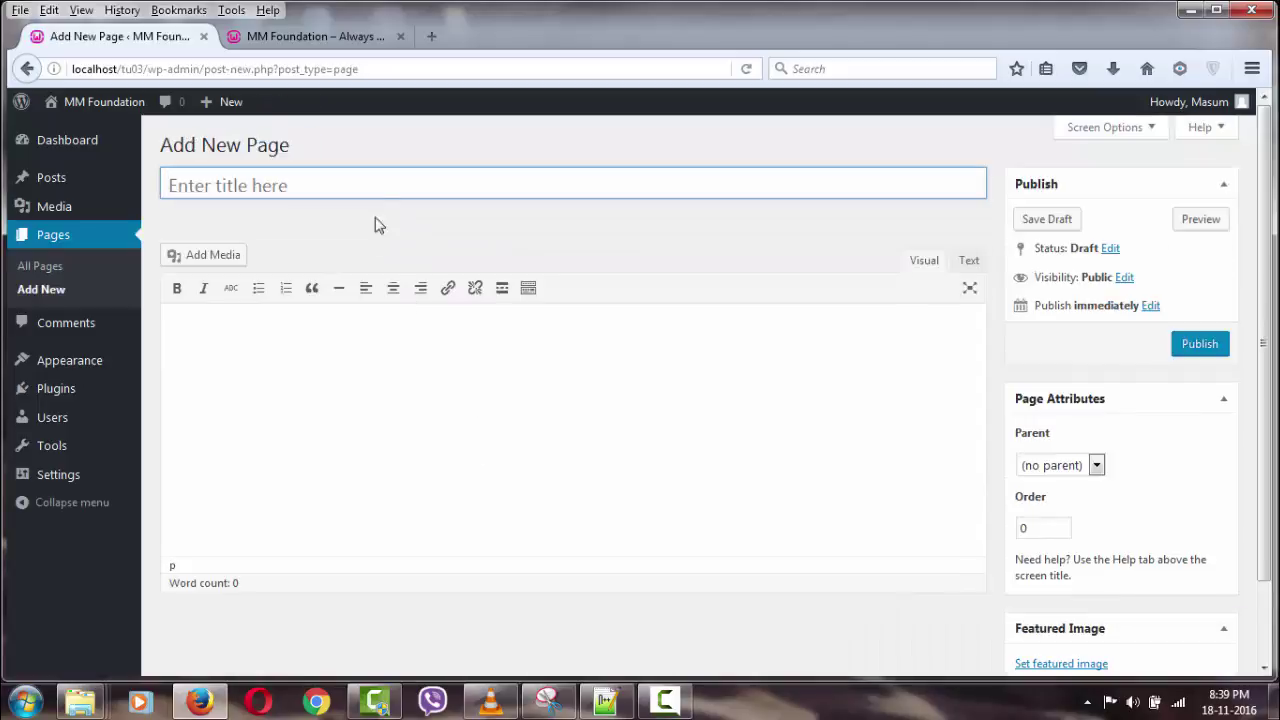
text(SHIPMENT BY)
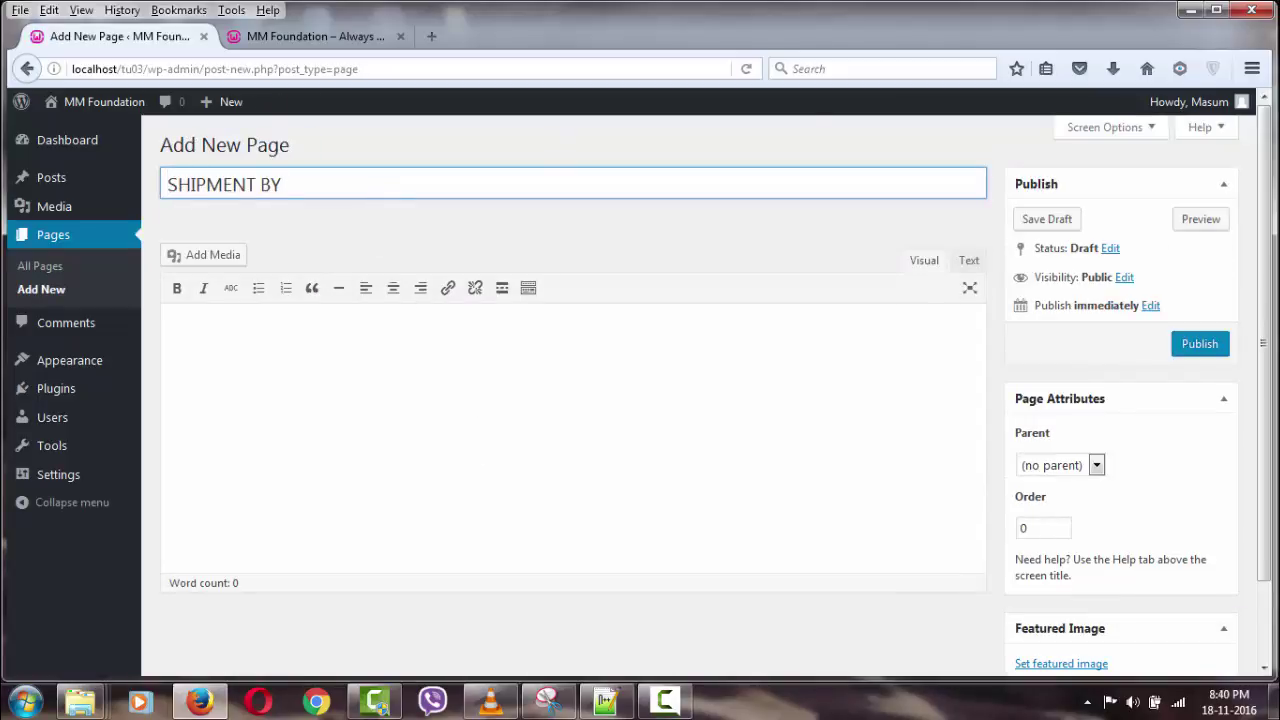
click(1203, 345)
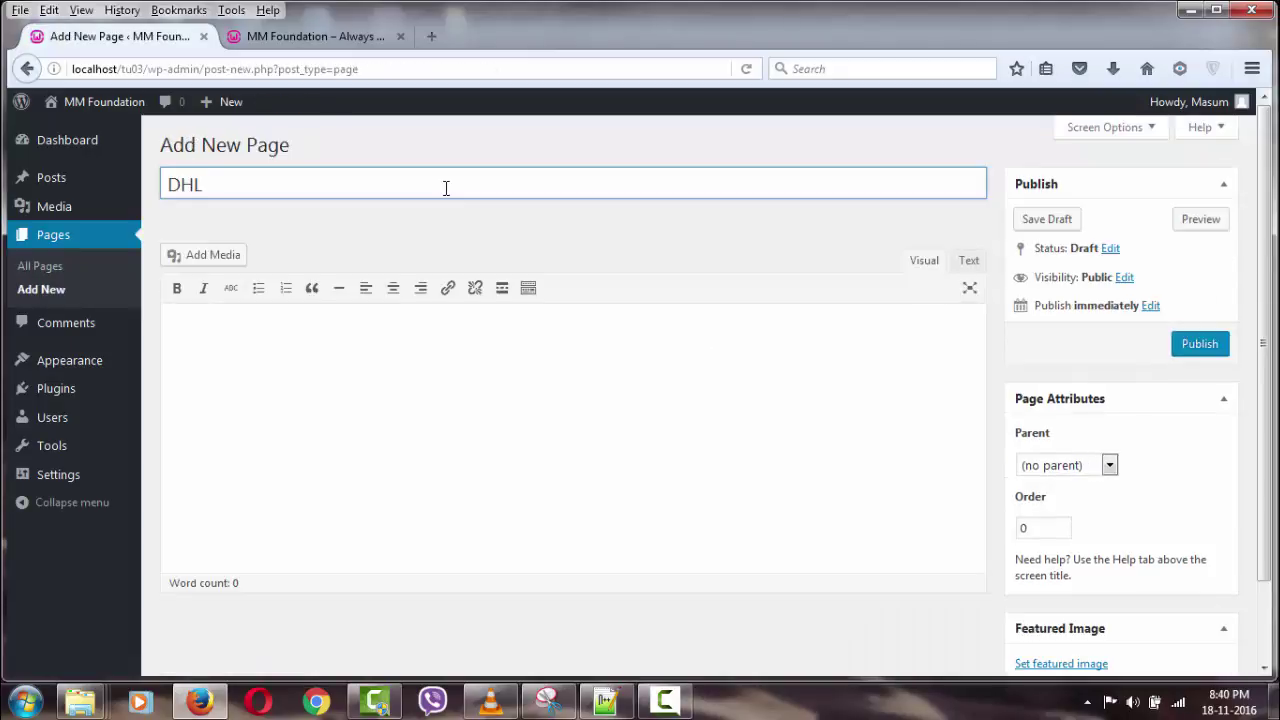
click(1205, 348)
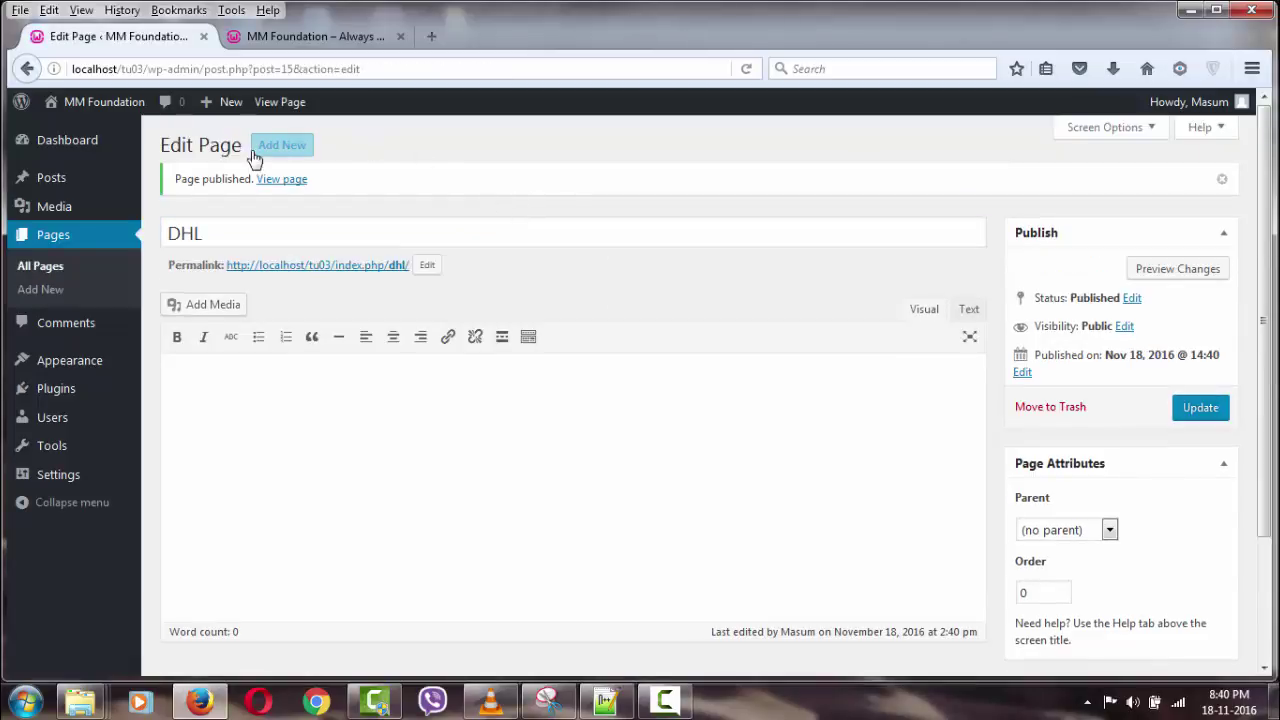
- Add a new page titled FedEx and publish it
click(280, 150)
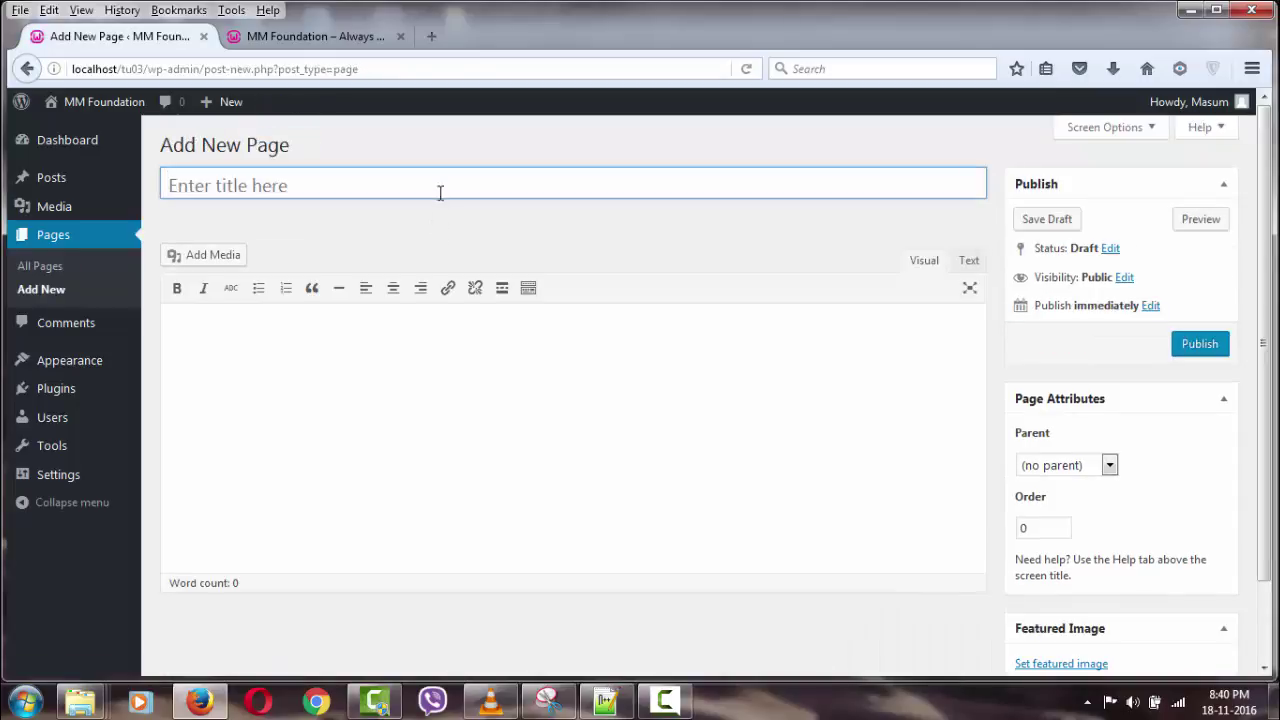
text(FedEx)
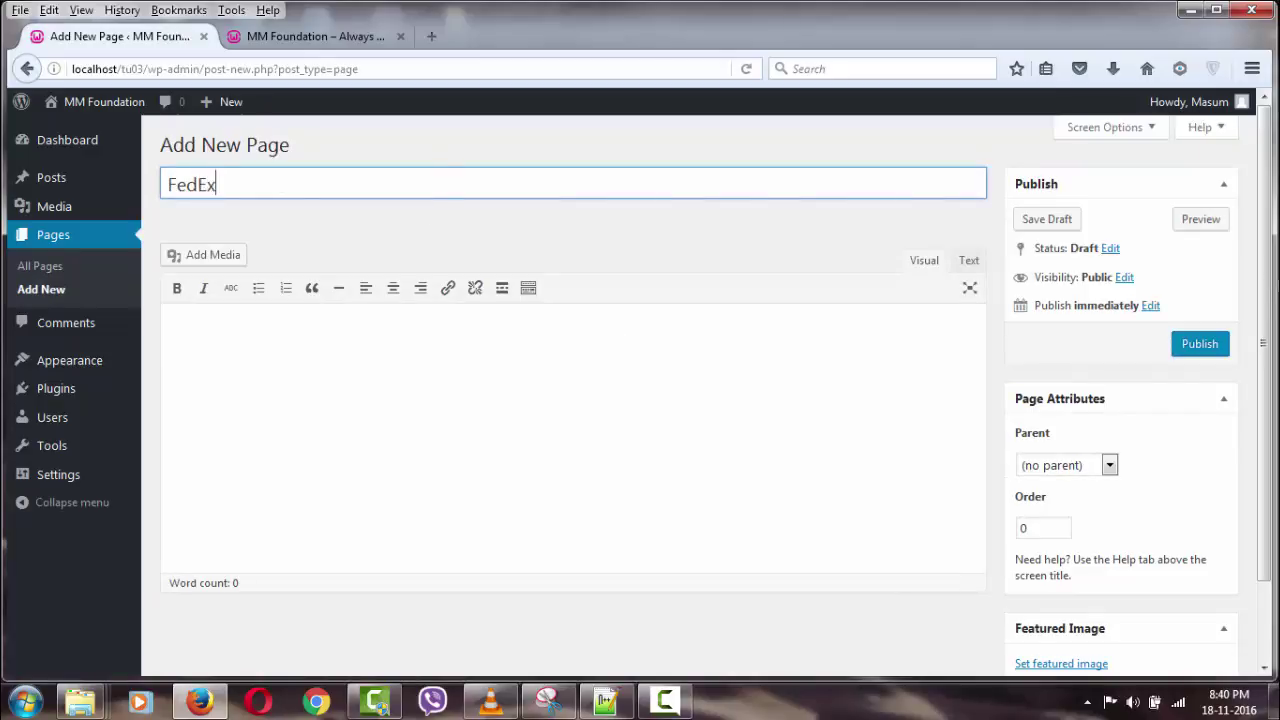
click(1190, 346)
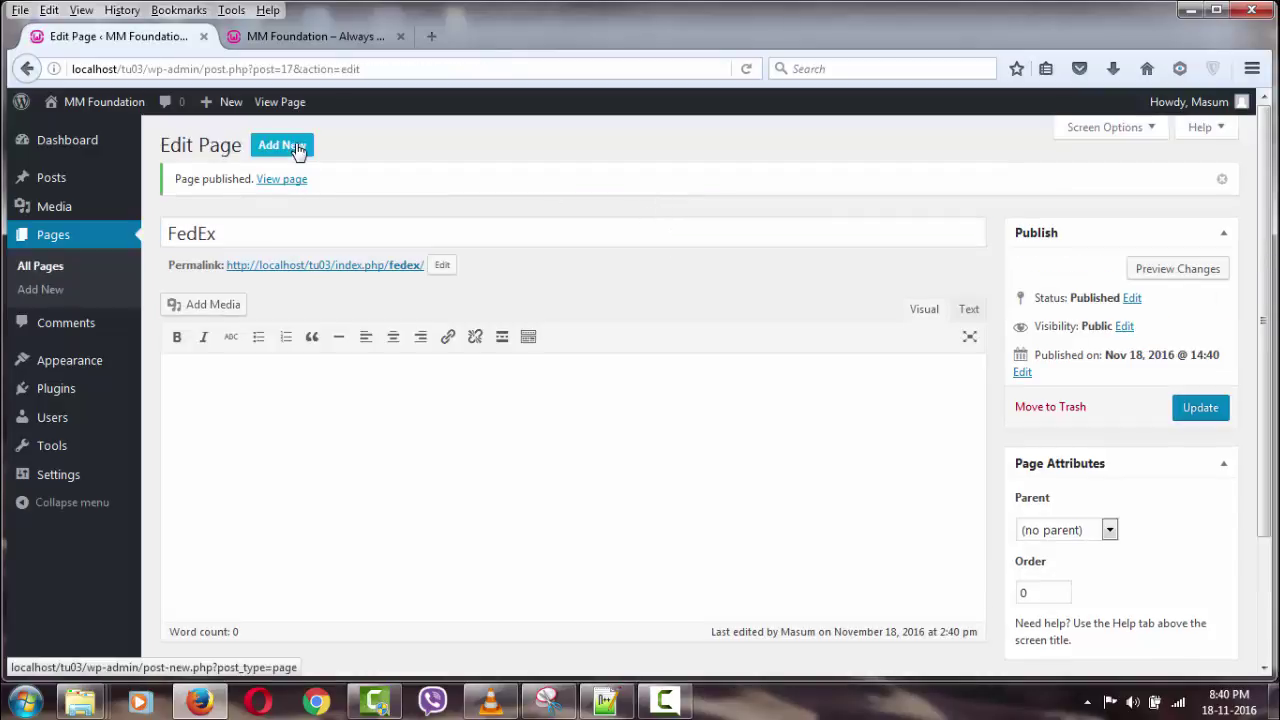
- Add a new page titled FARDAR and publish it
click(283, 145)
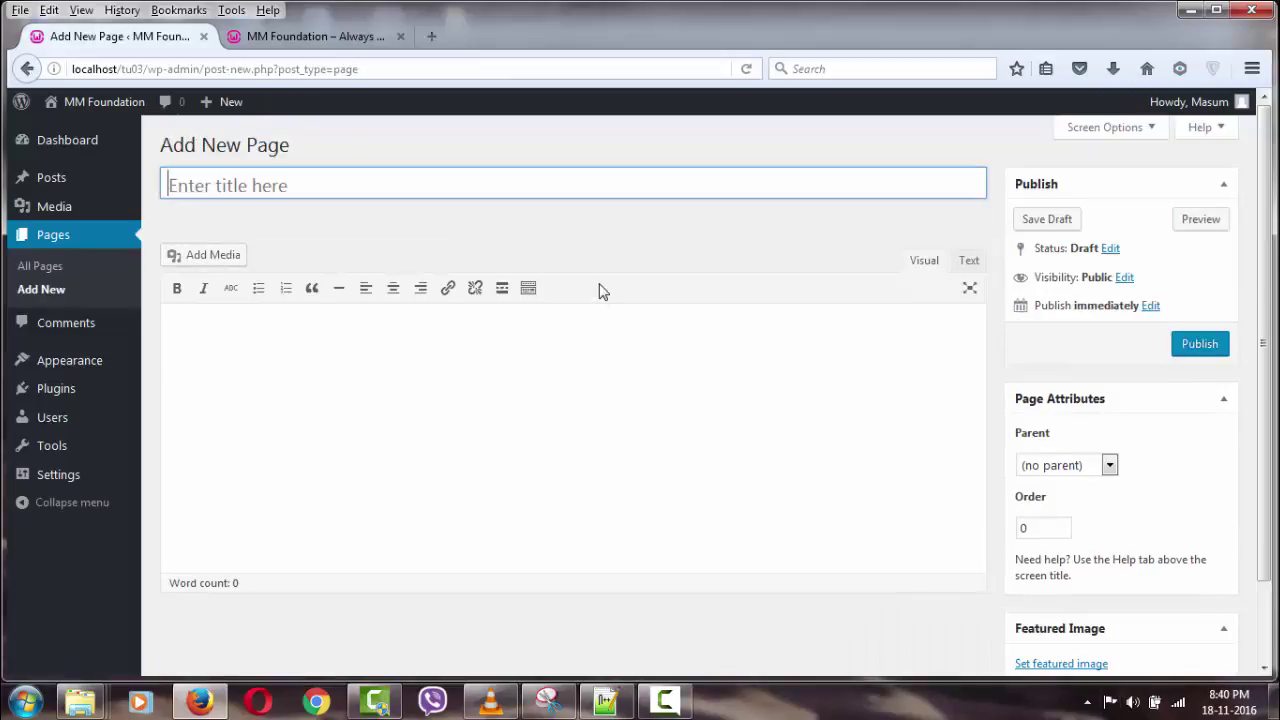
text(f)
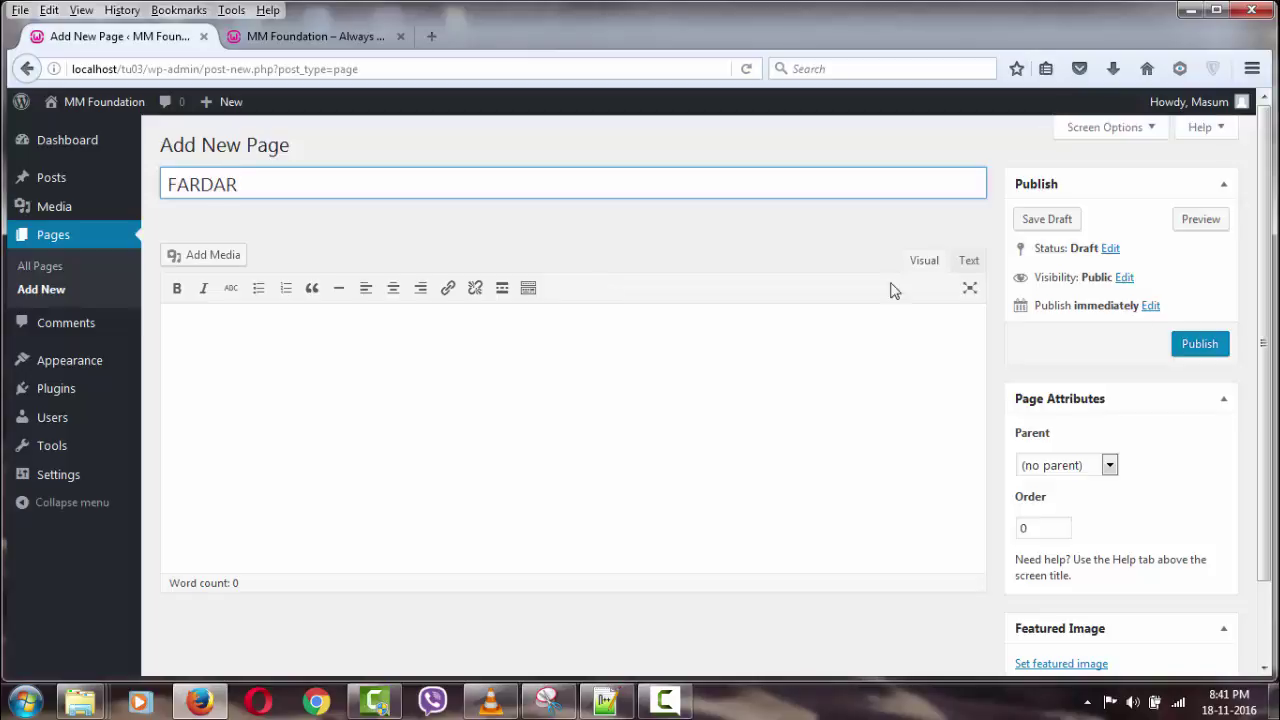
click(1210, 346)
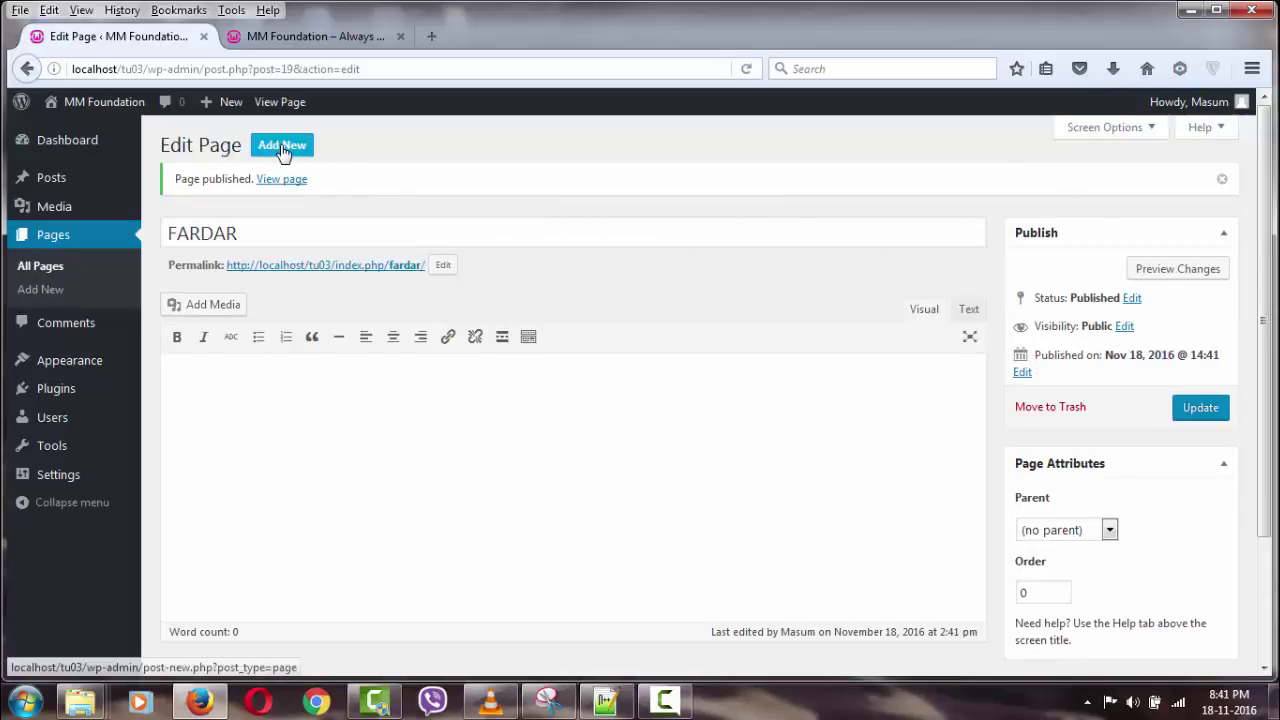
- Add a new page titled SCS EXPRESS and publish it
click(282, 148)
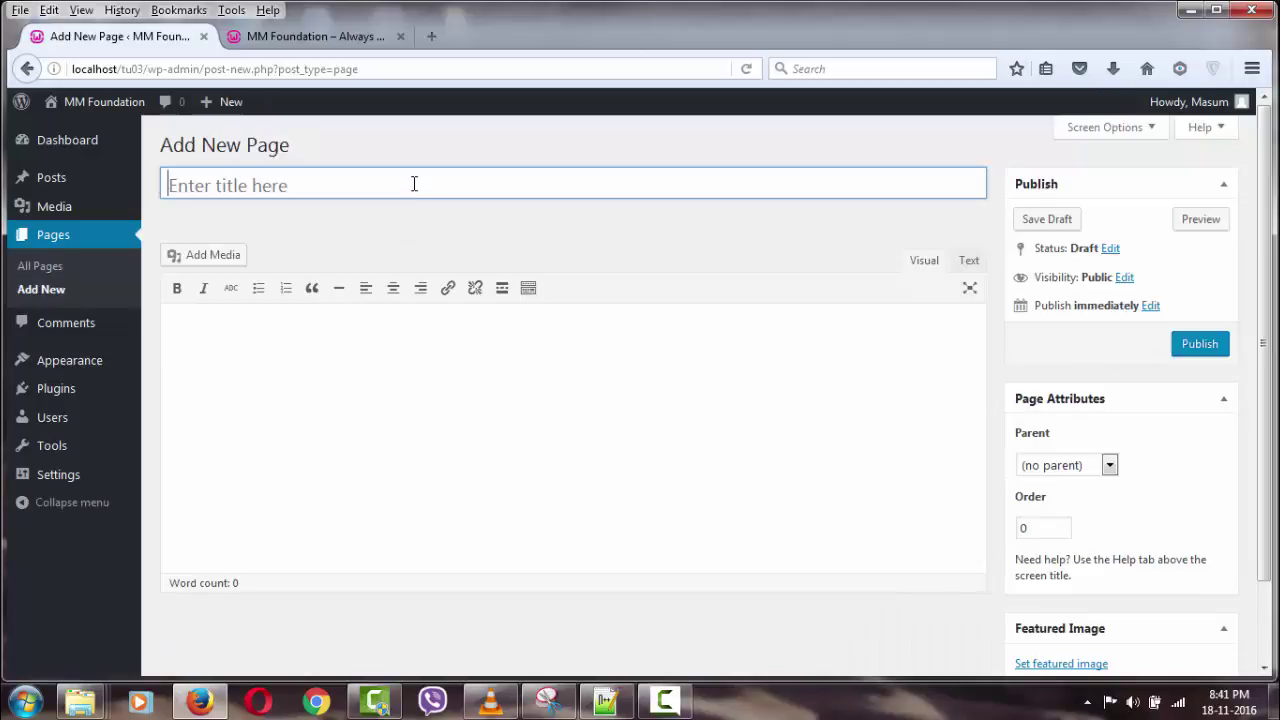
text(SCS EX)
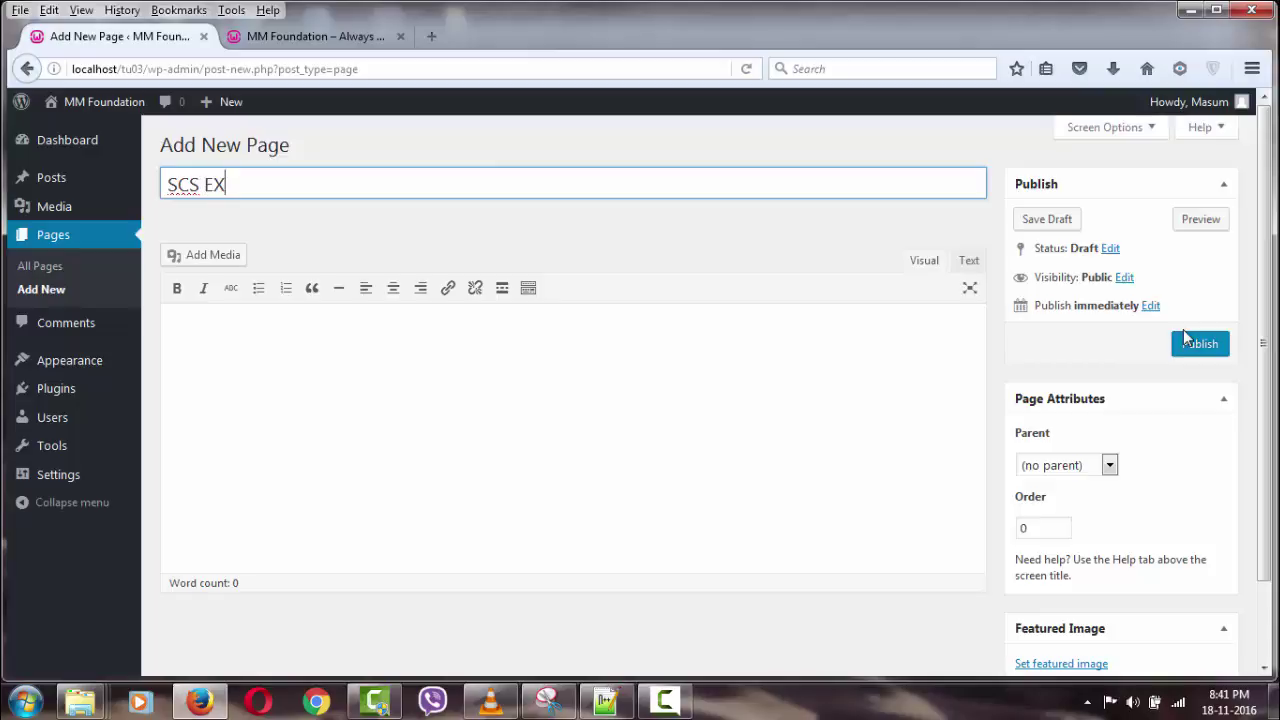
text(PRESS)
click(1186, 345)
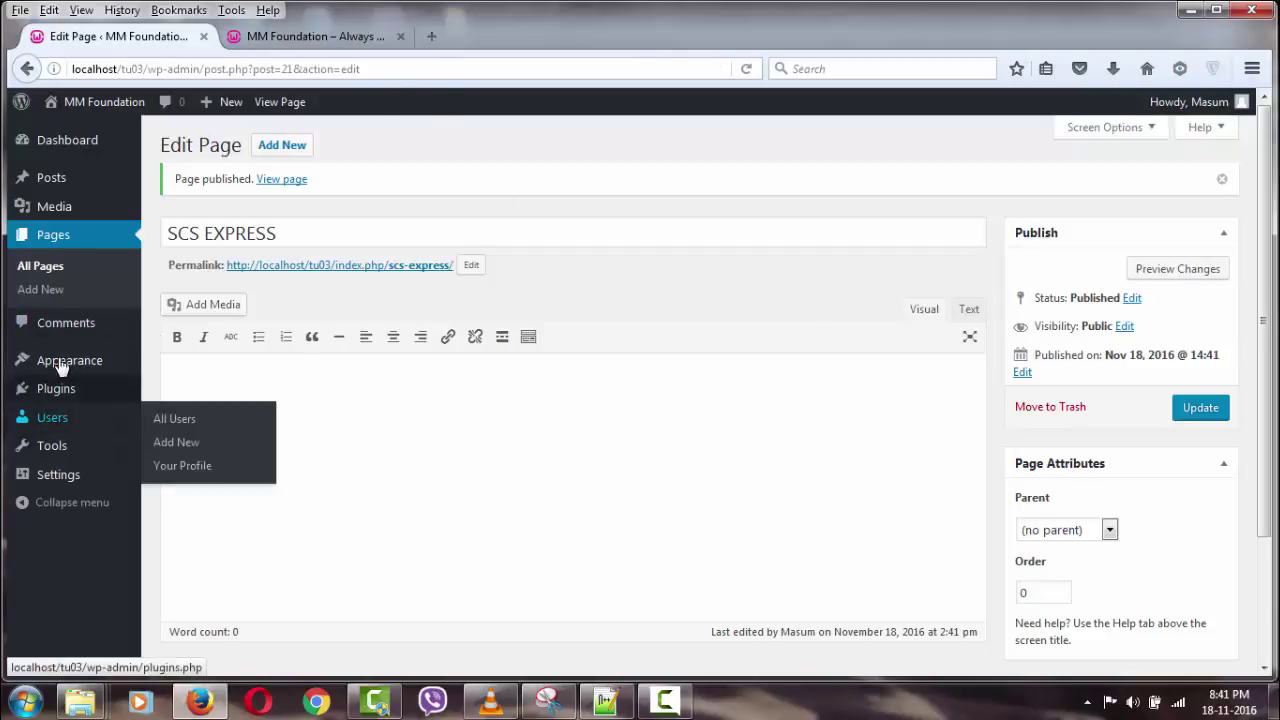
- Reload the MM Foundation front page to check how the site looks with the published pages
click(304, 38)
right_click(674, 243)
click(788, 260)
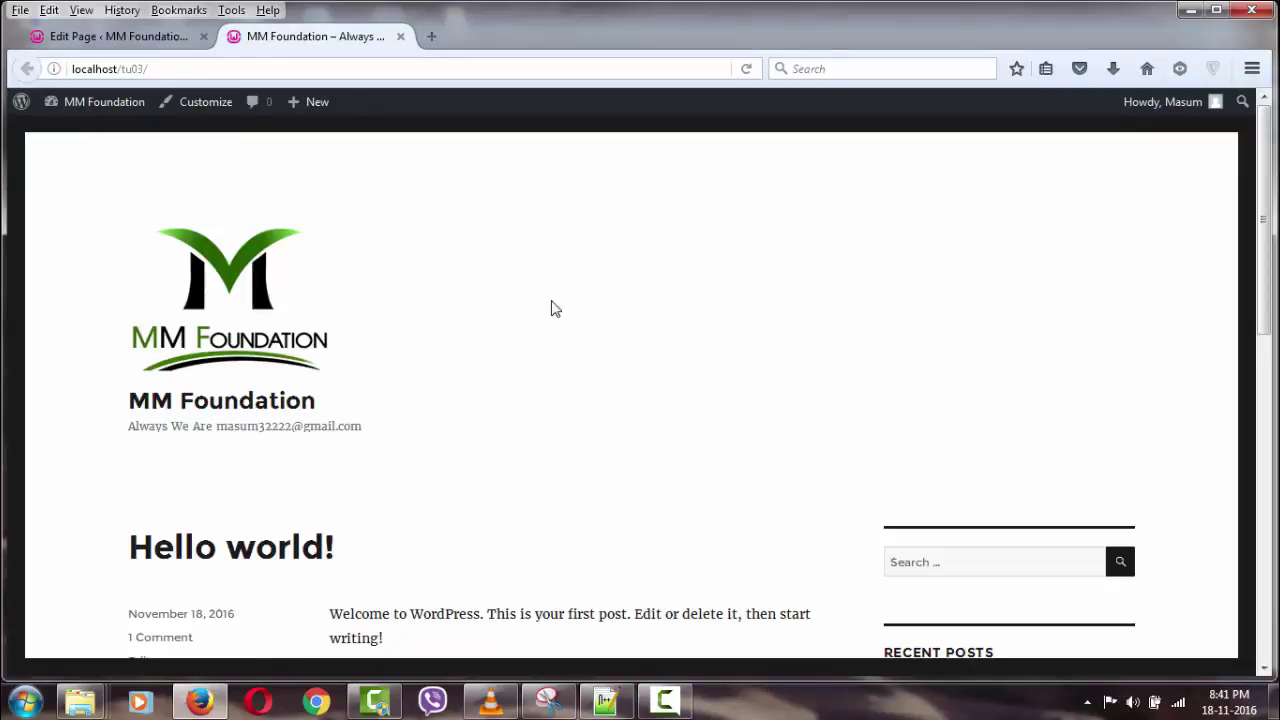
- Return to the site's admin area and open the screen for managing navigation menus
click(80, 38)
mouse_move(55, 372)
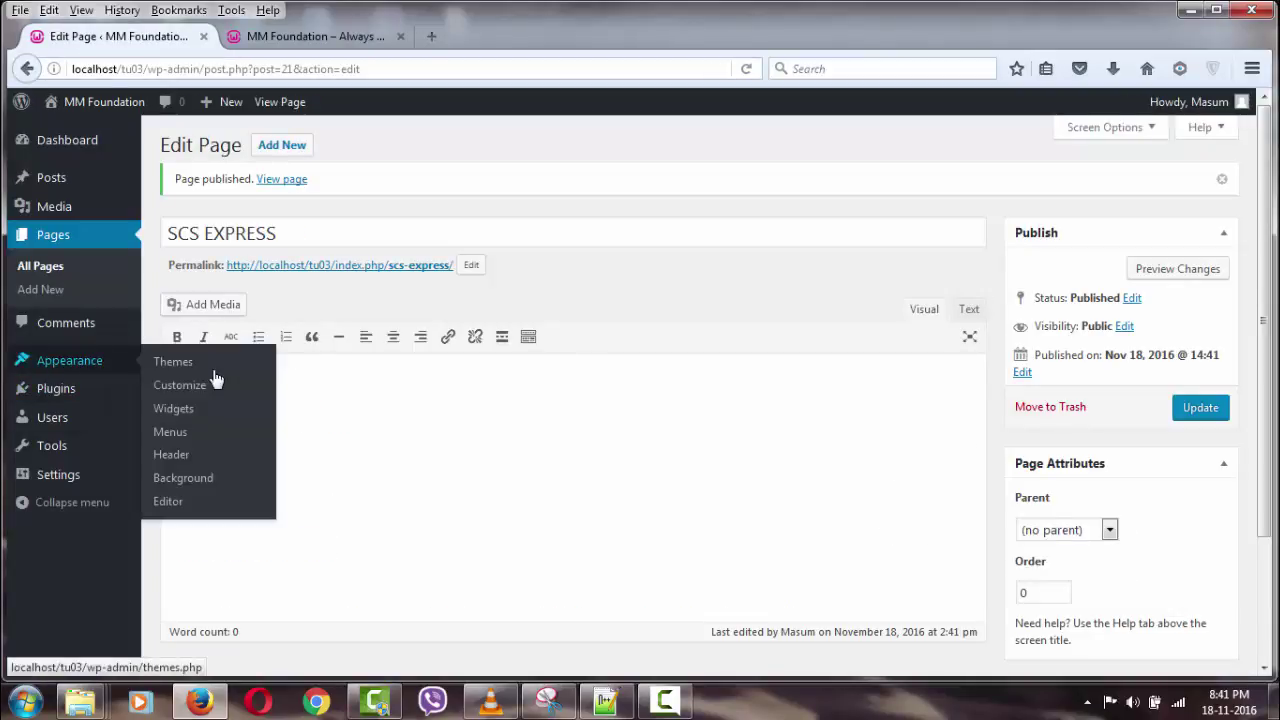
click(170, 432)
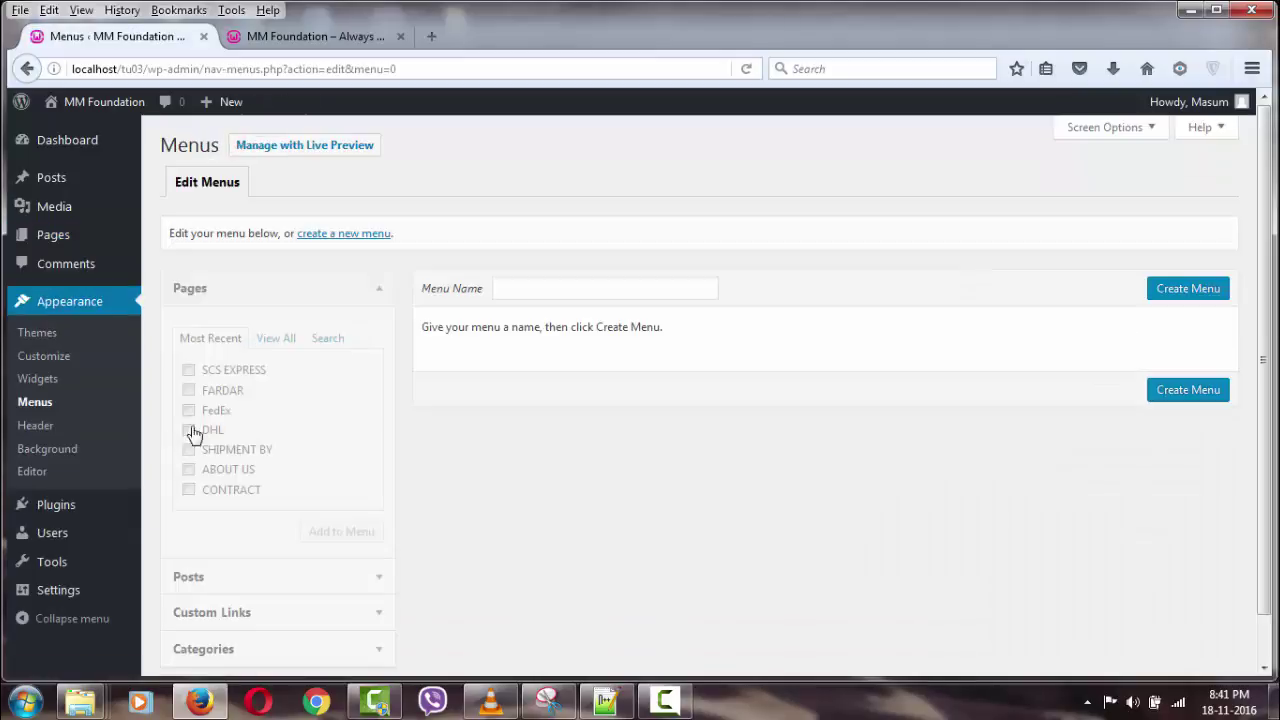
click(537, 288)
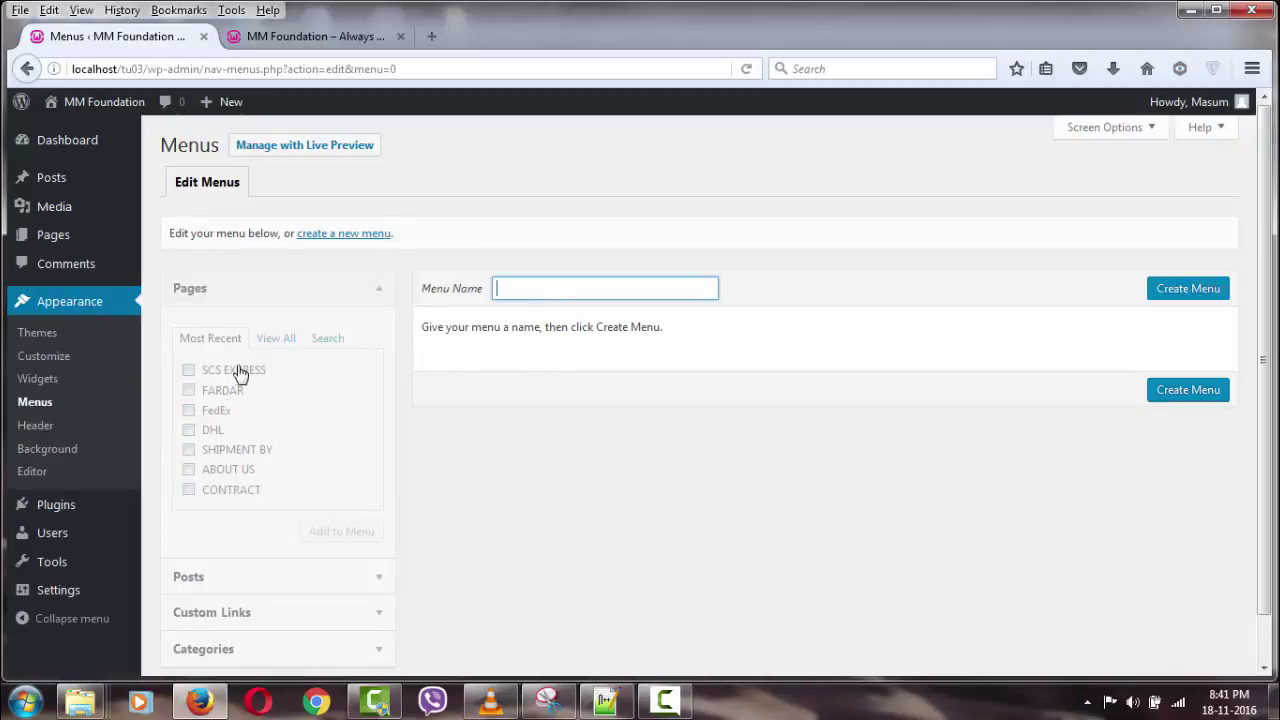
click(278, 340)
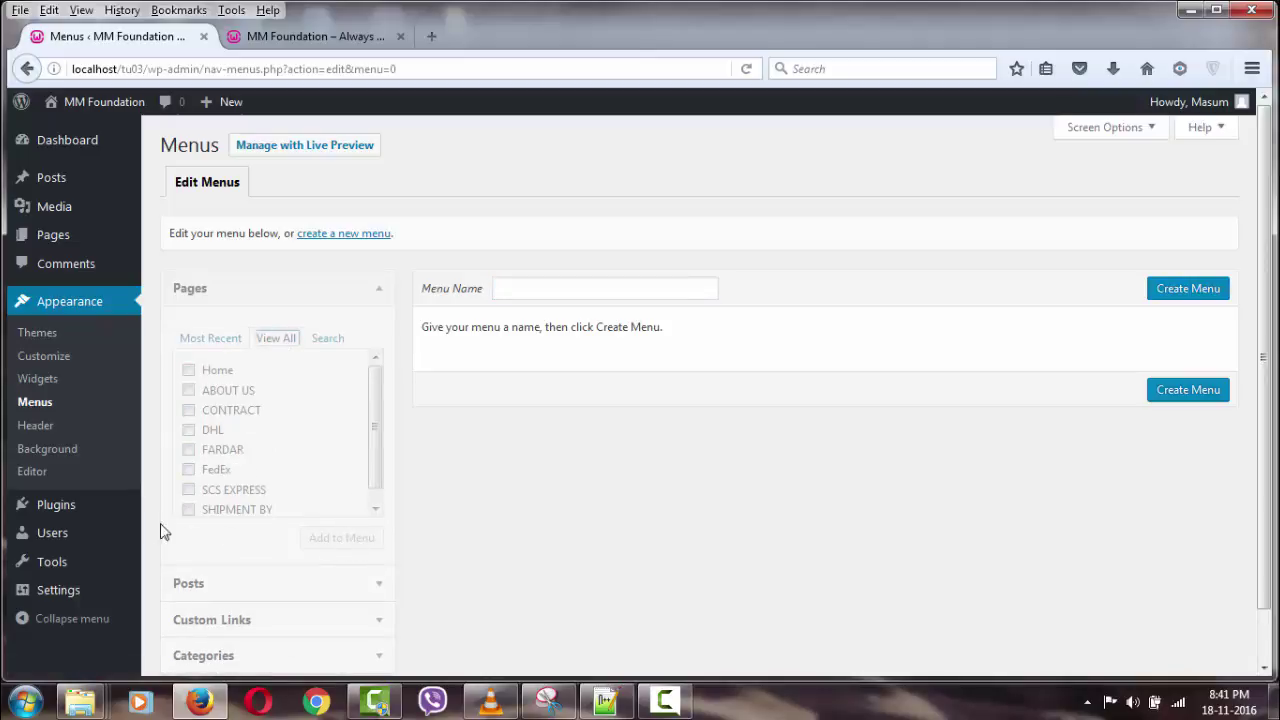
click(540, 288)
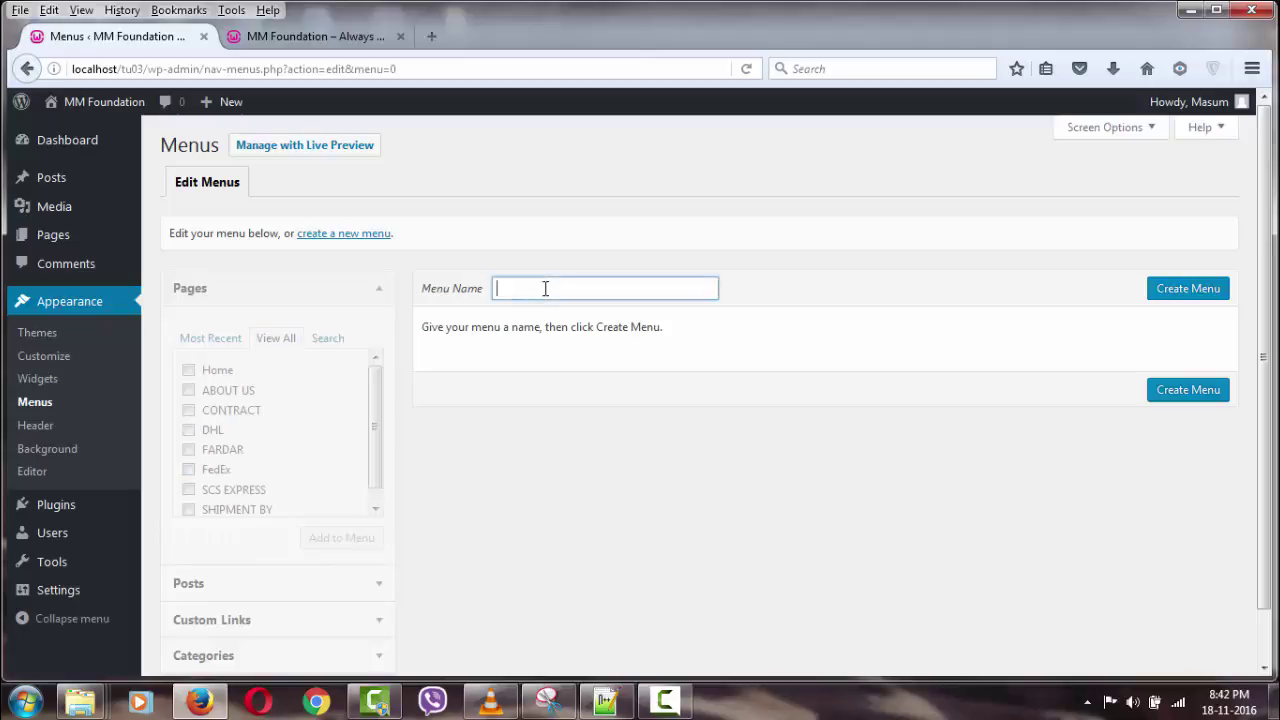
text(Main Menu)
click(349, 243)
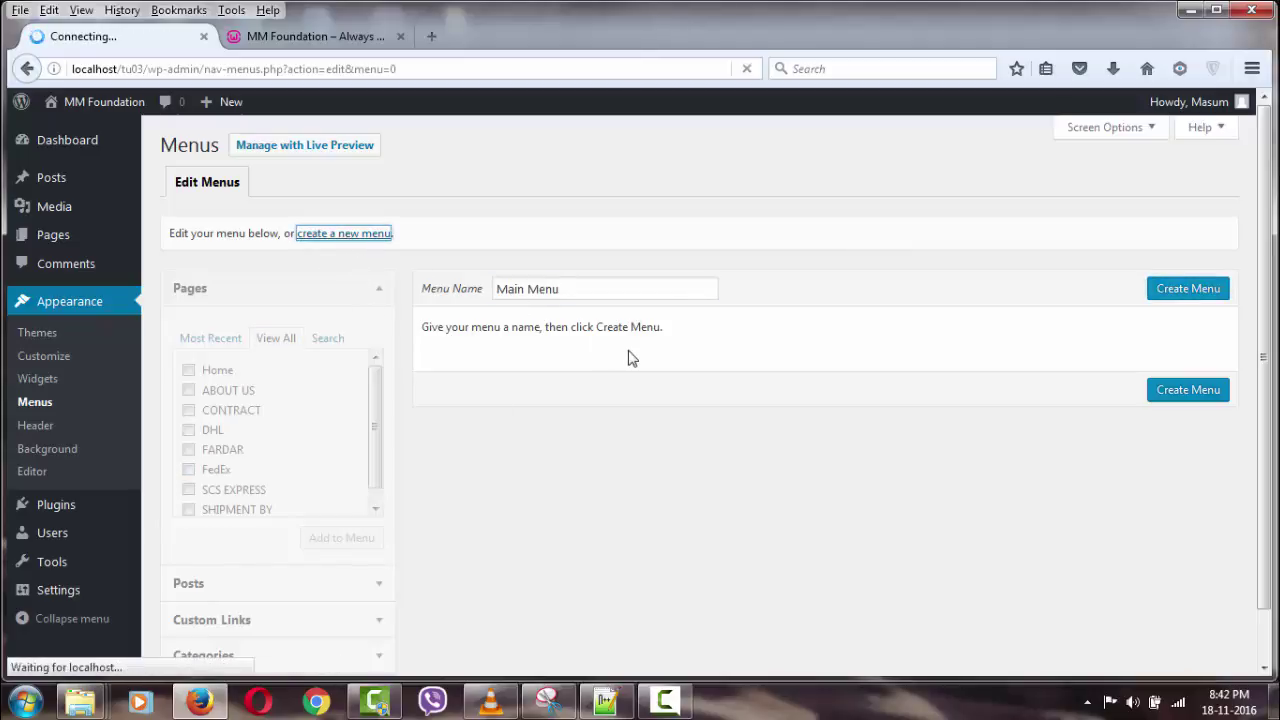
- Create a new navigation menu named Main Menu
click(585, 287)
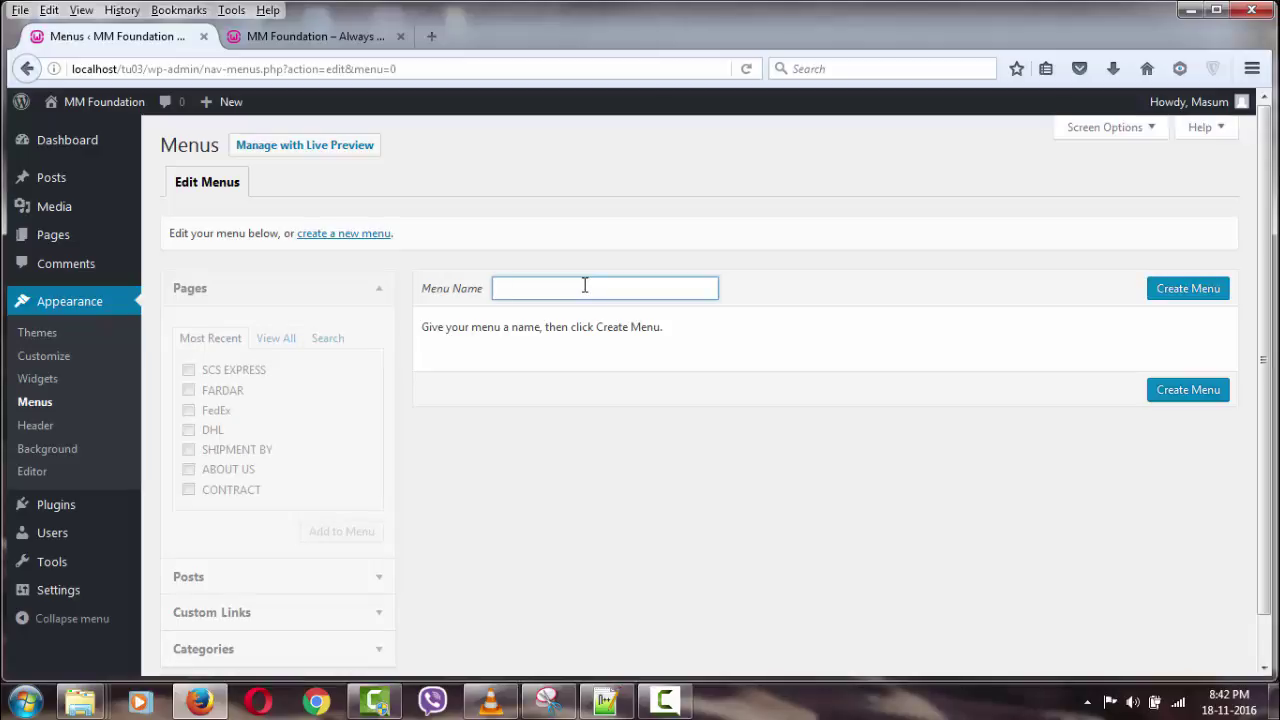
text(Main Menu)
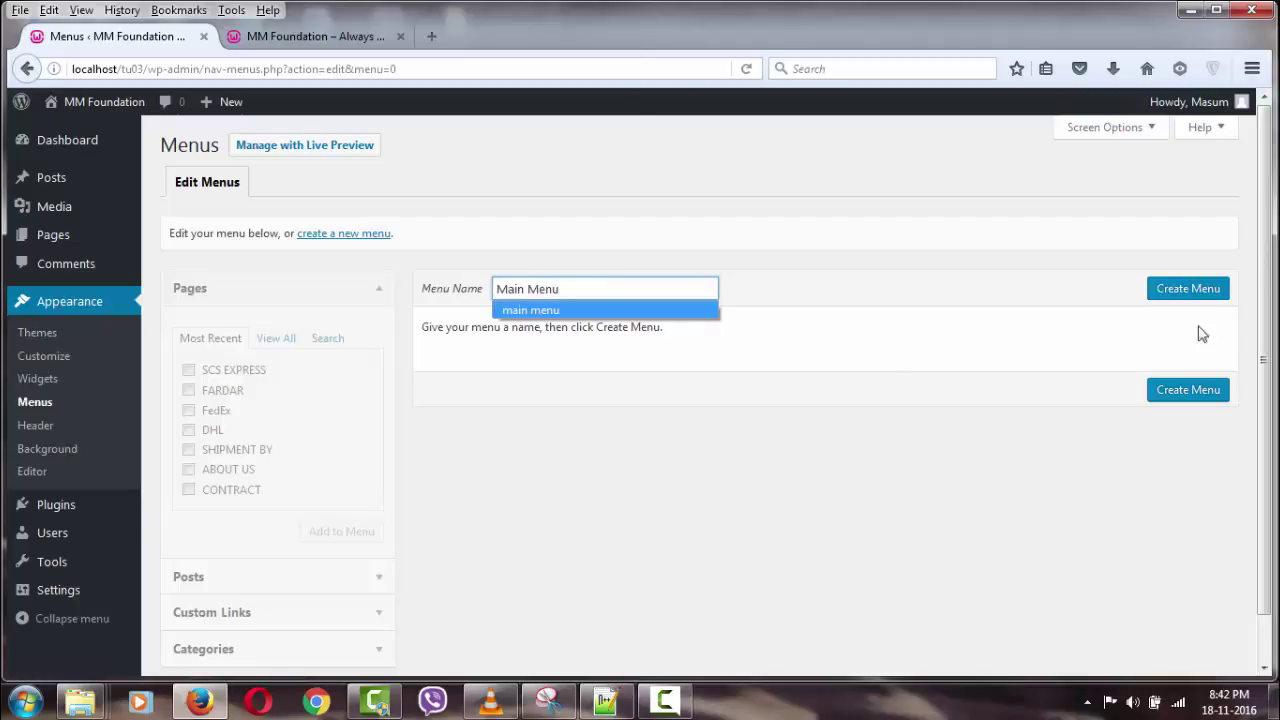
click(1208, 292)
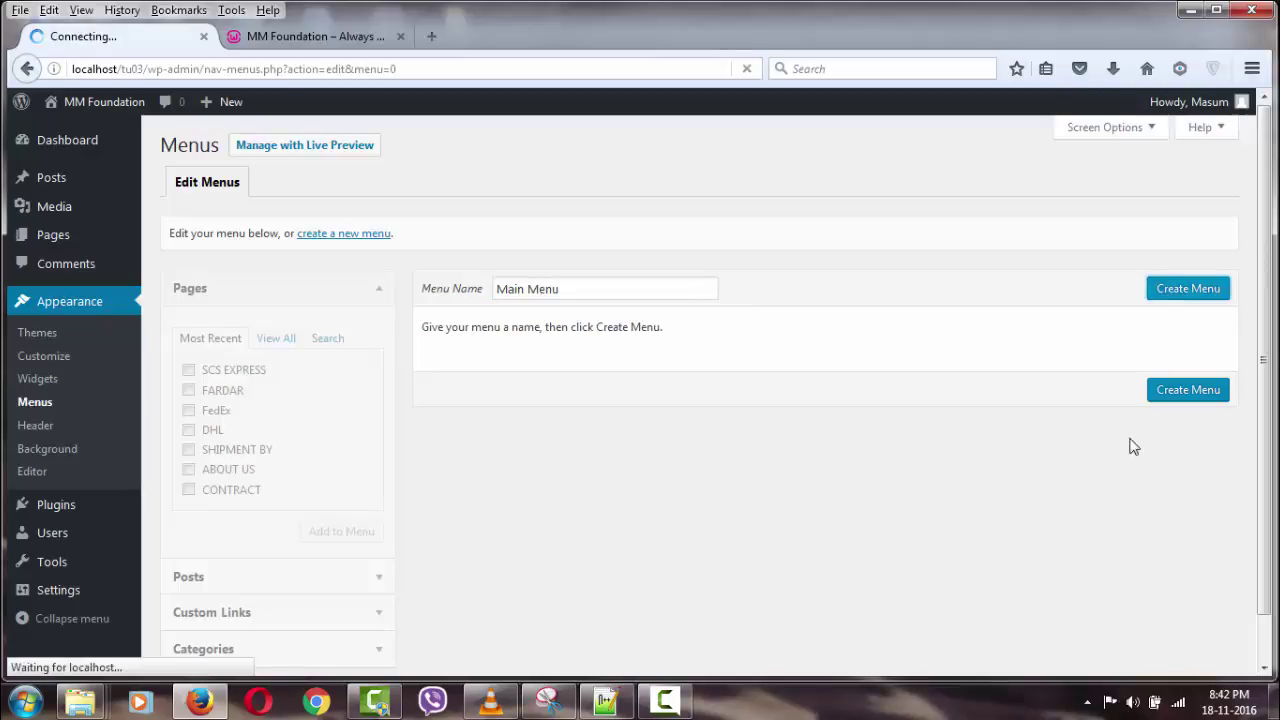
- Add Home, ABOUT US, CONTRACT, DHL, FARDAR, FedEx and SCS EXPRESS from the full page list to Main Menu, leaving out SHIPMENT BY
scroll(600, 560, down, 1)
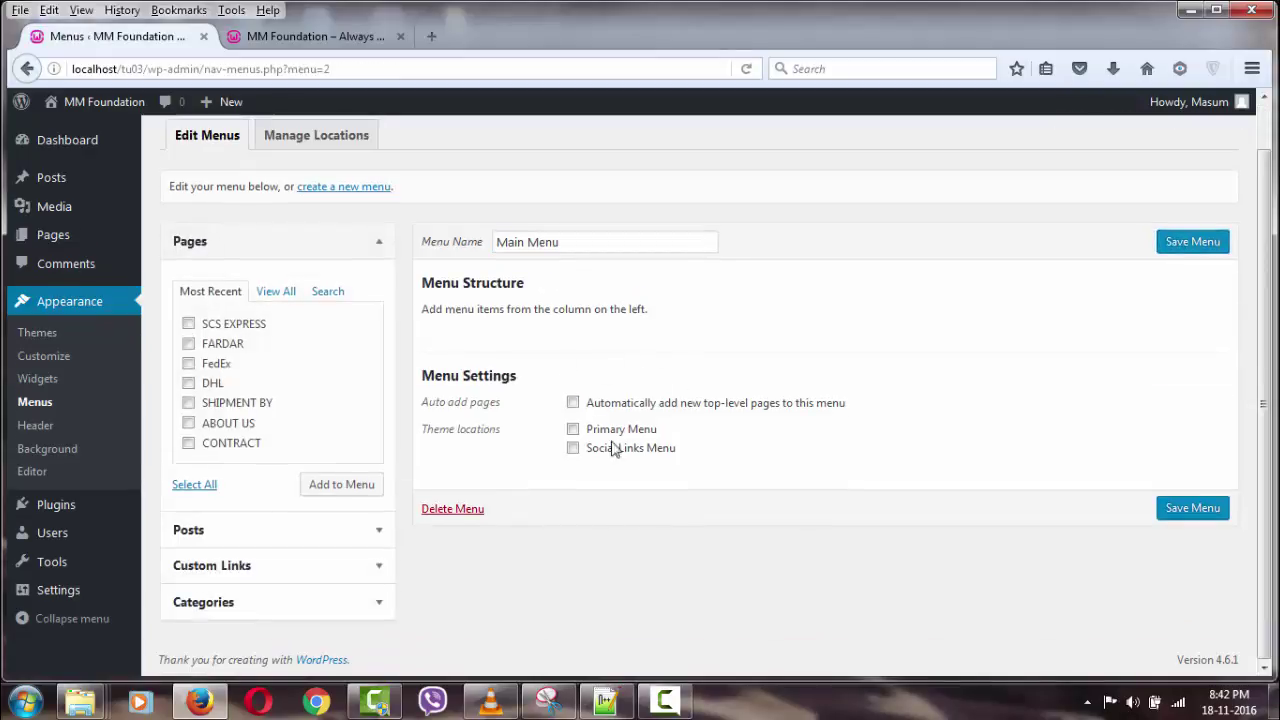
click(276, 293)
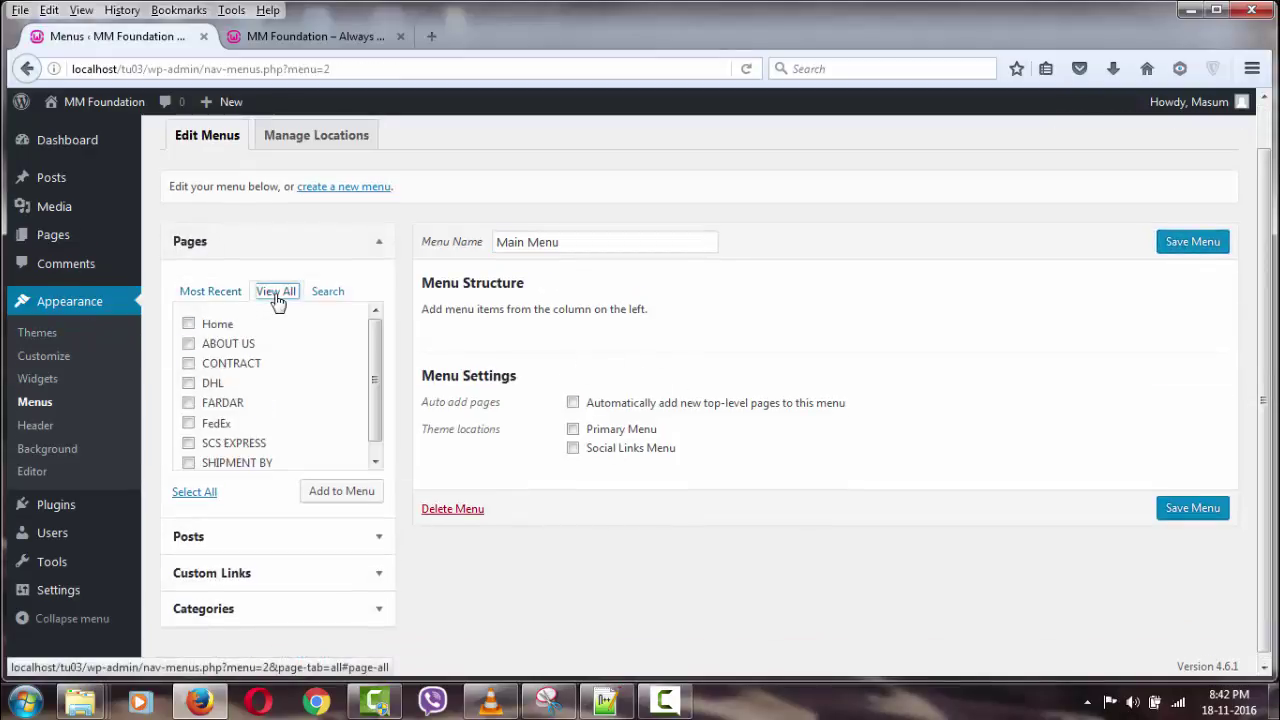
click(197, 493)
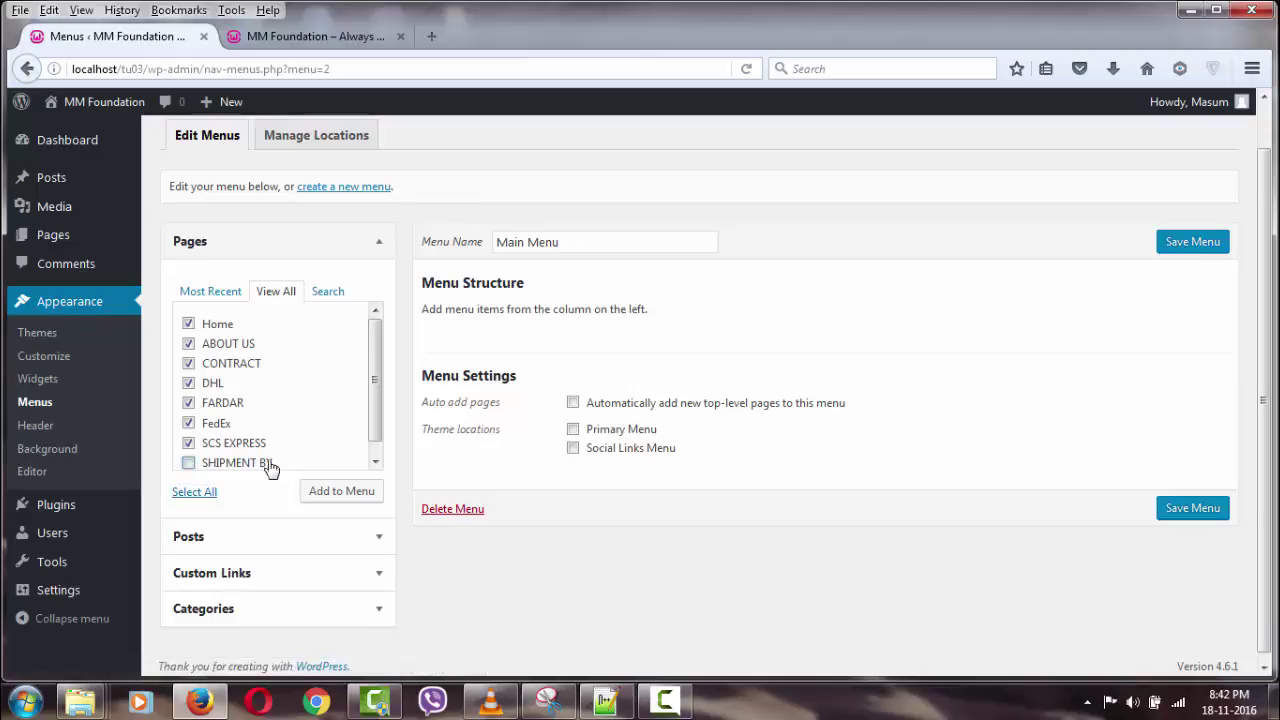
click(346, 494)
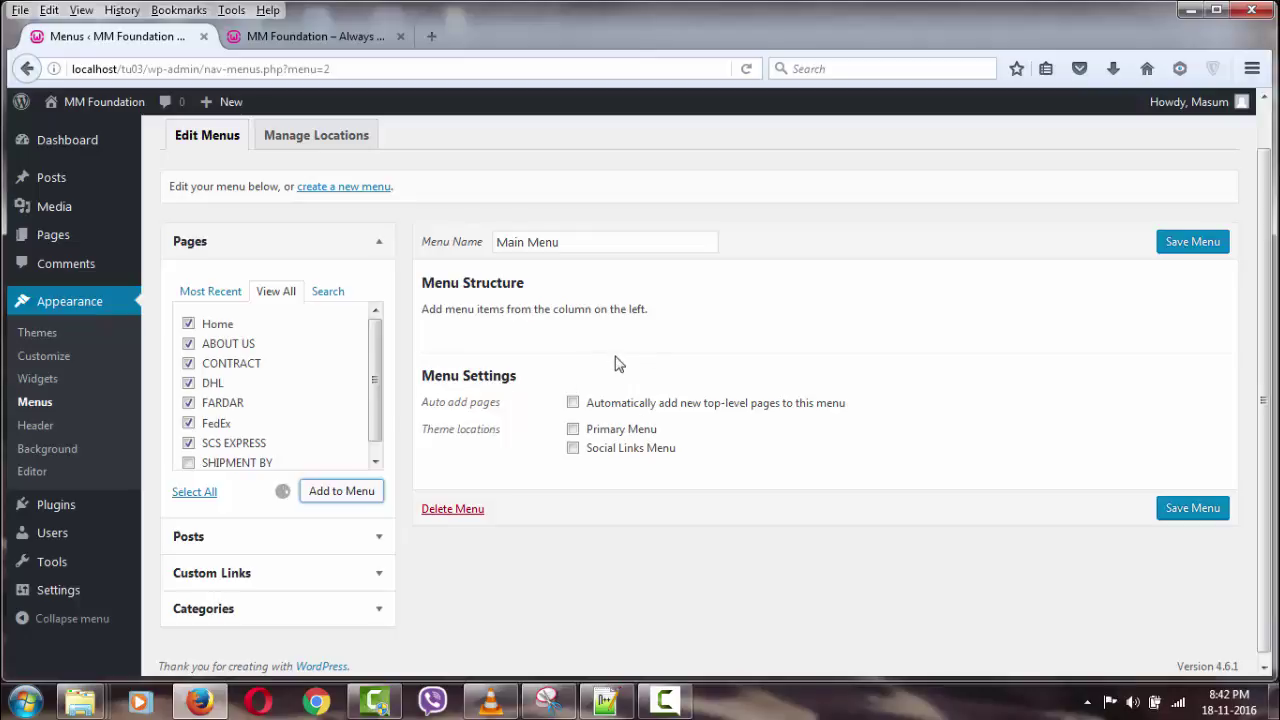
- Assign Main Menu to the Primary Menu theme location and expand the settings of its Home item
scroll(500, 382, down, 3)
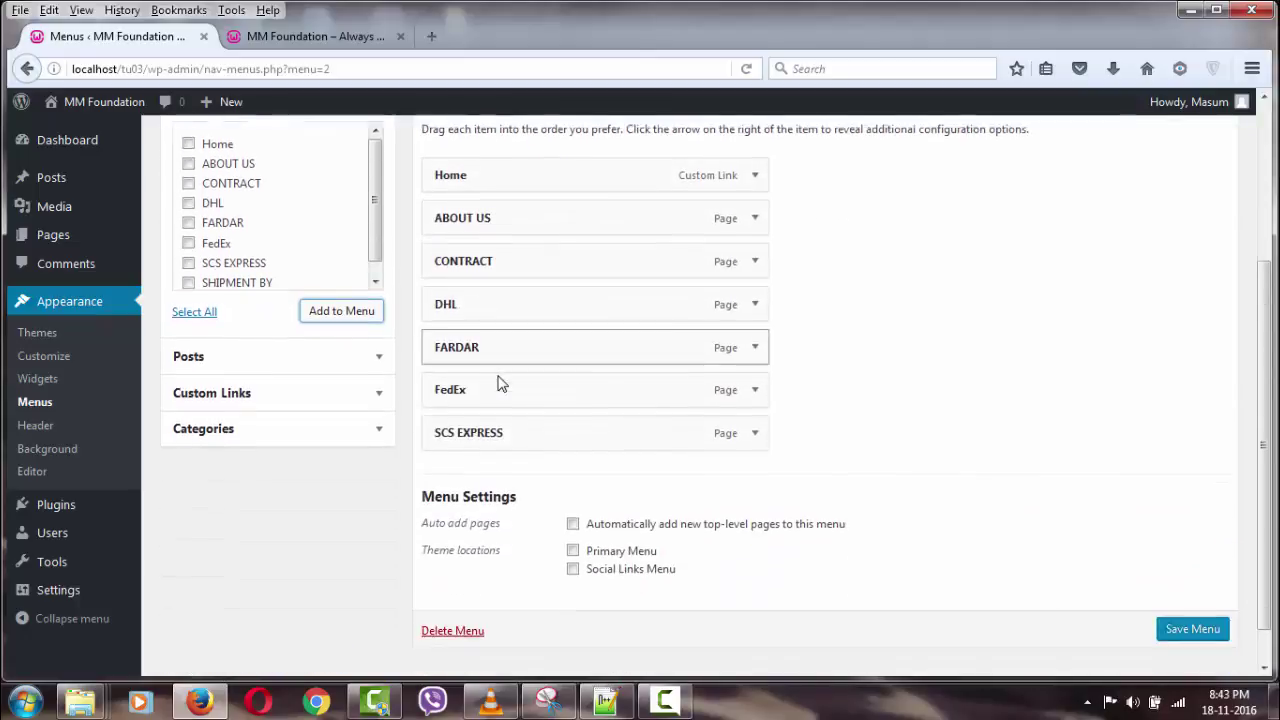
click(572, 551)
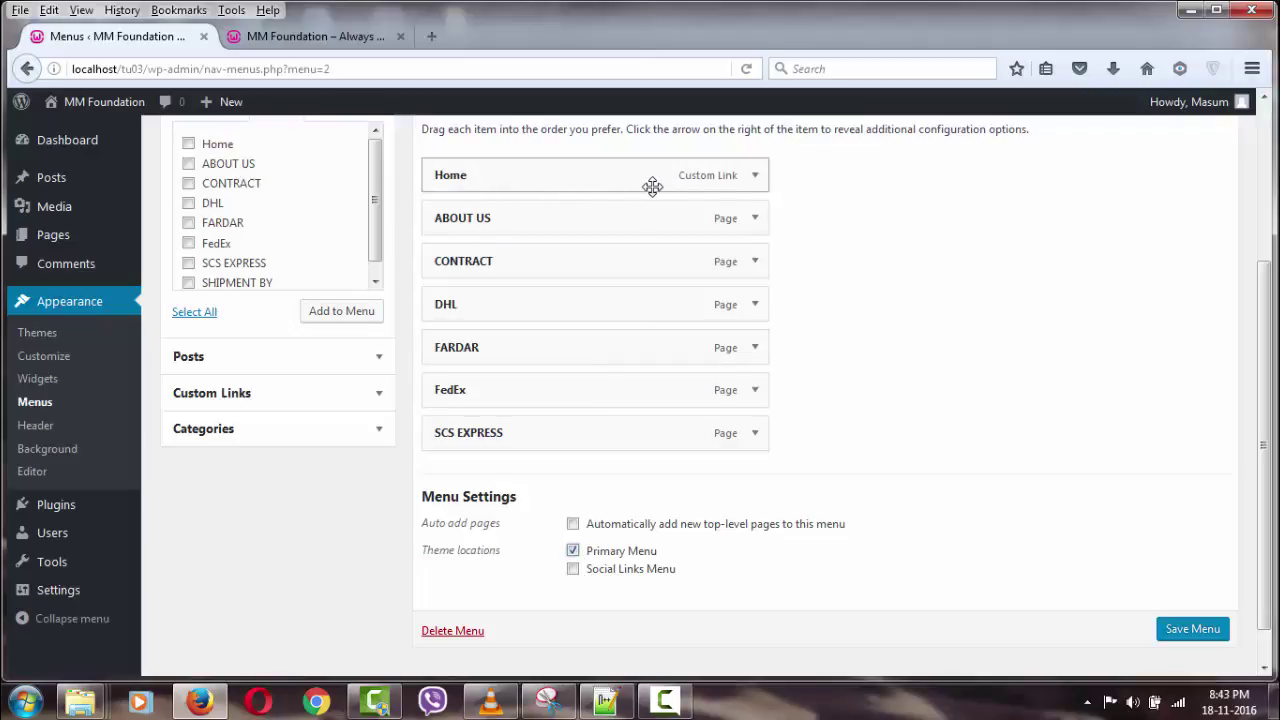
click(755, 177)
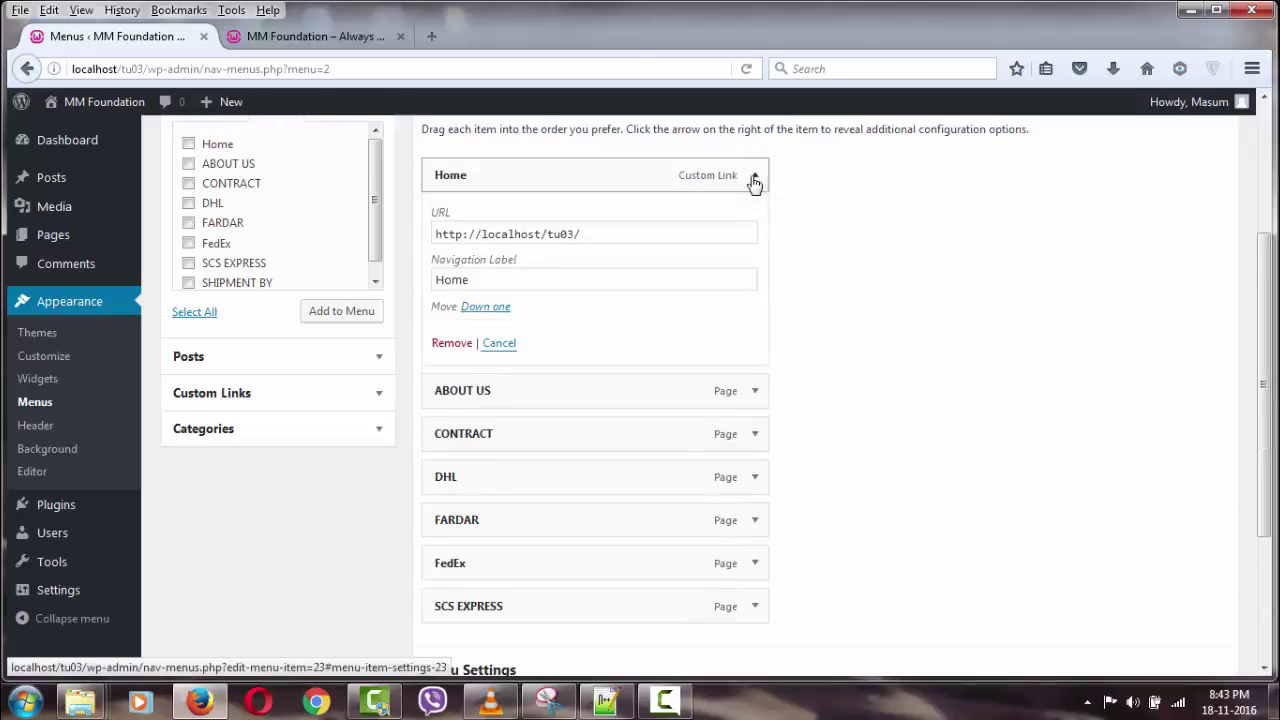
- Set the Home item's navigation label to HOME and move CONTRACT to the end of Main Menu
click(621, 281)
key(BackSpace)
key(BackSpace)
key(BackSpace)
key(BackSpace)
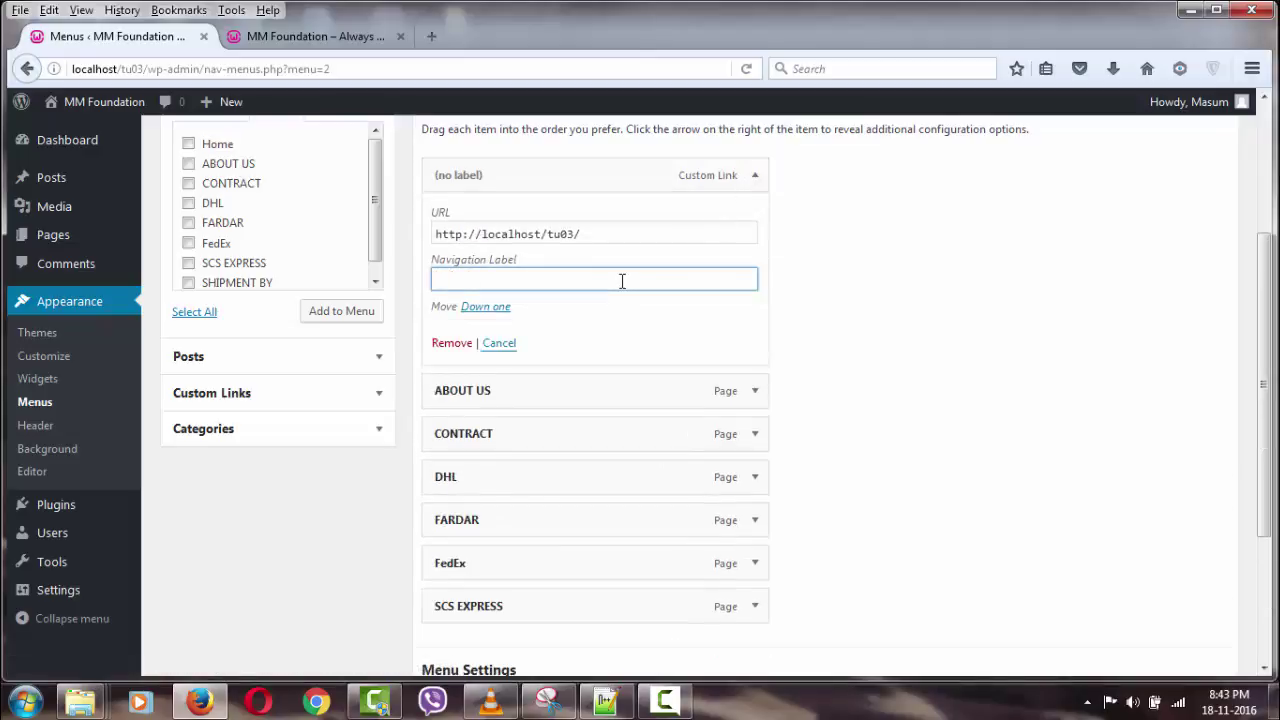
text(HOME)
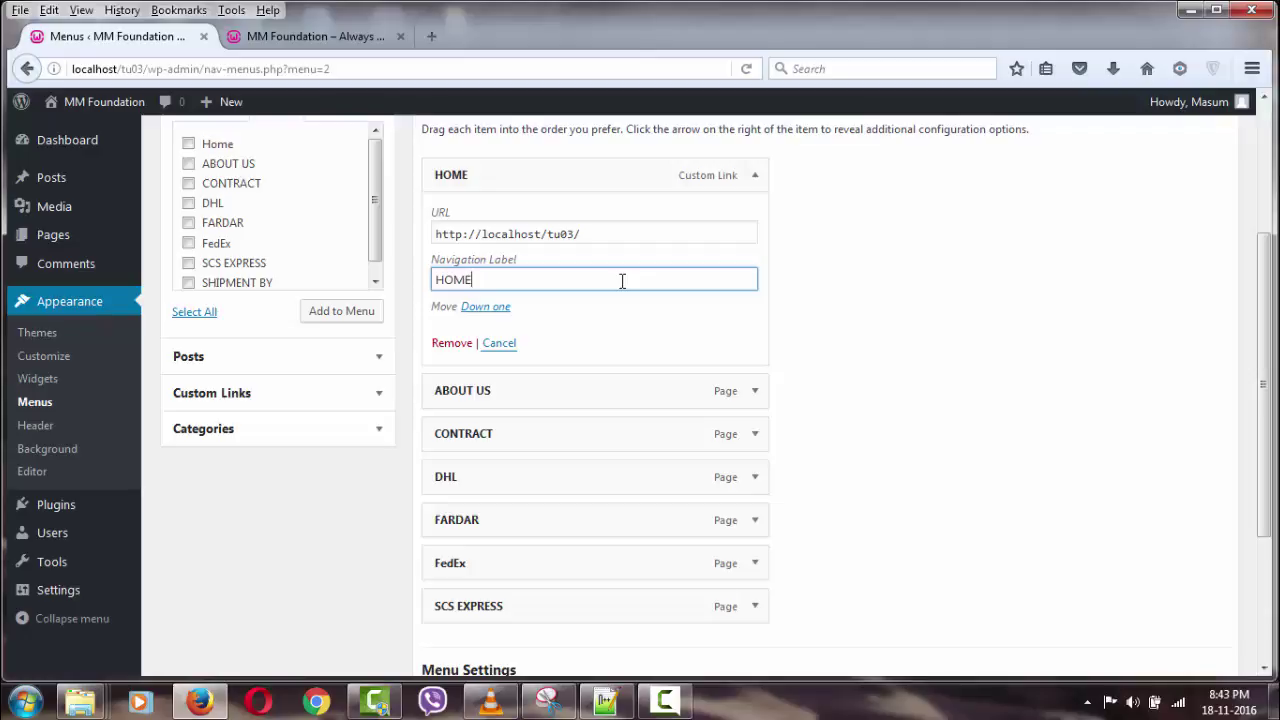
click(755, 177)
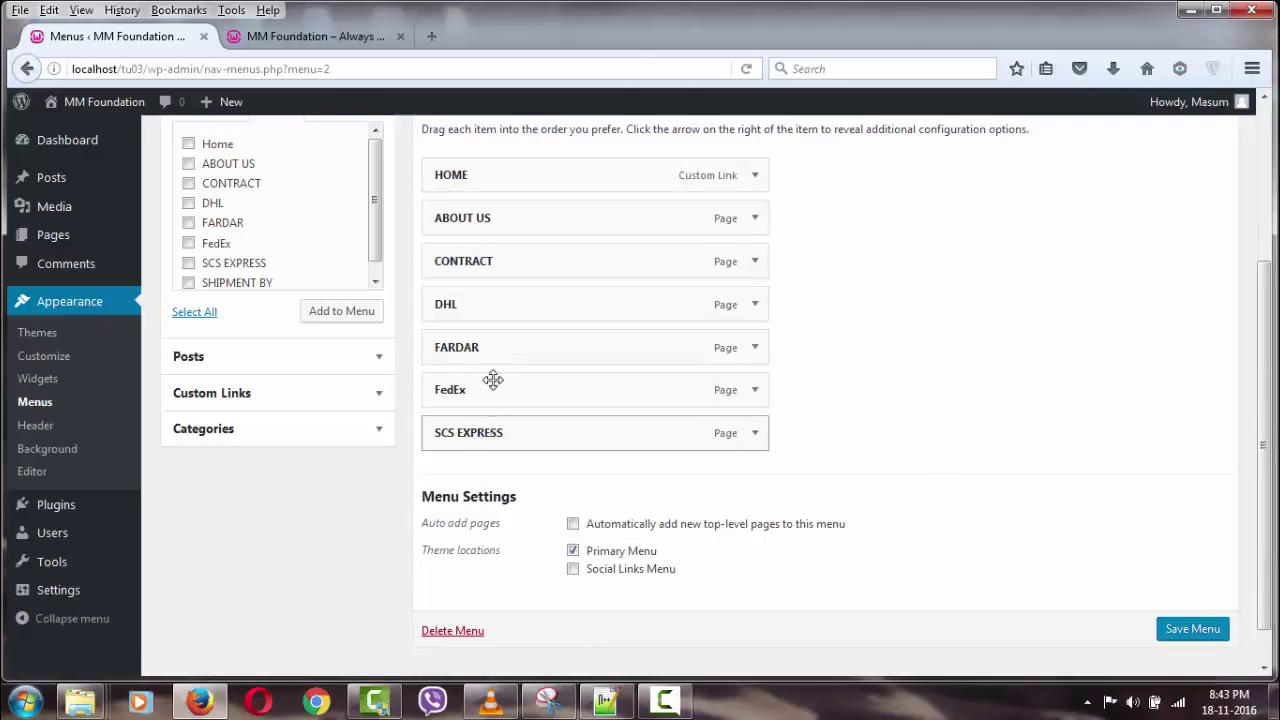
drag(488, 265, 495, 440)
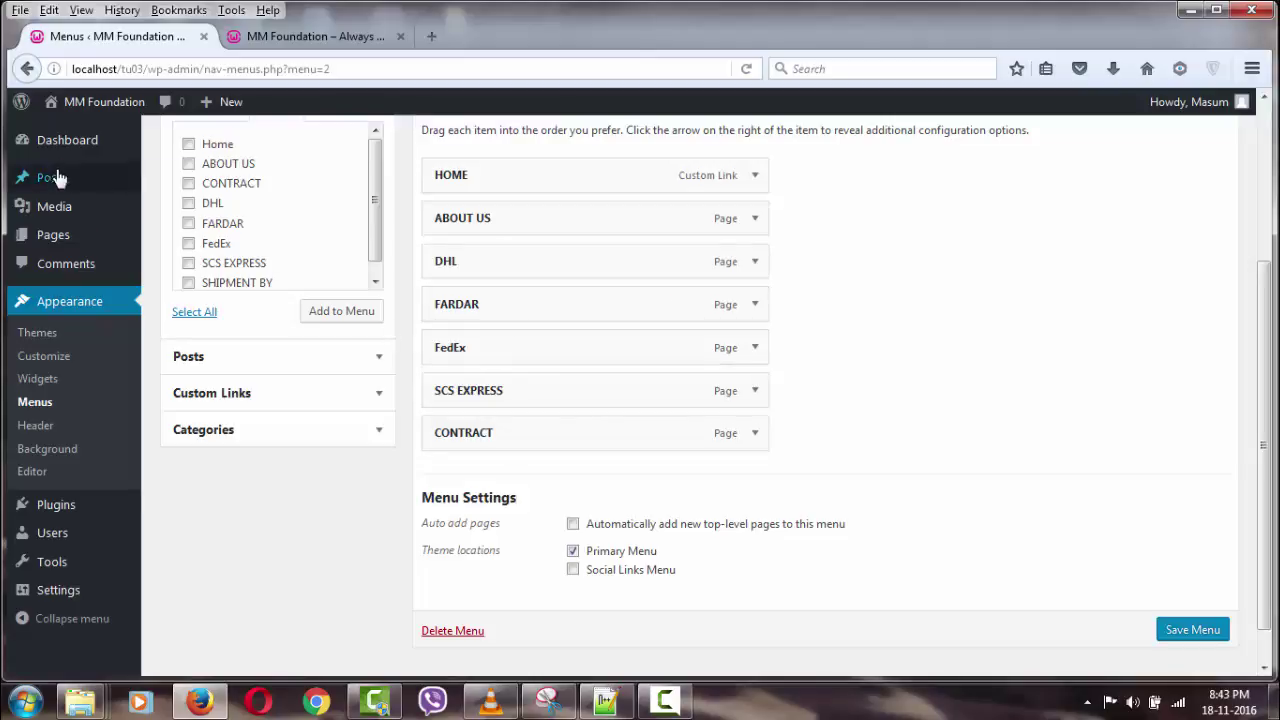
right_click(56, 238)
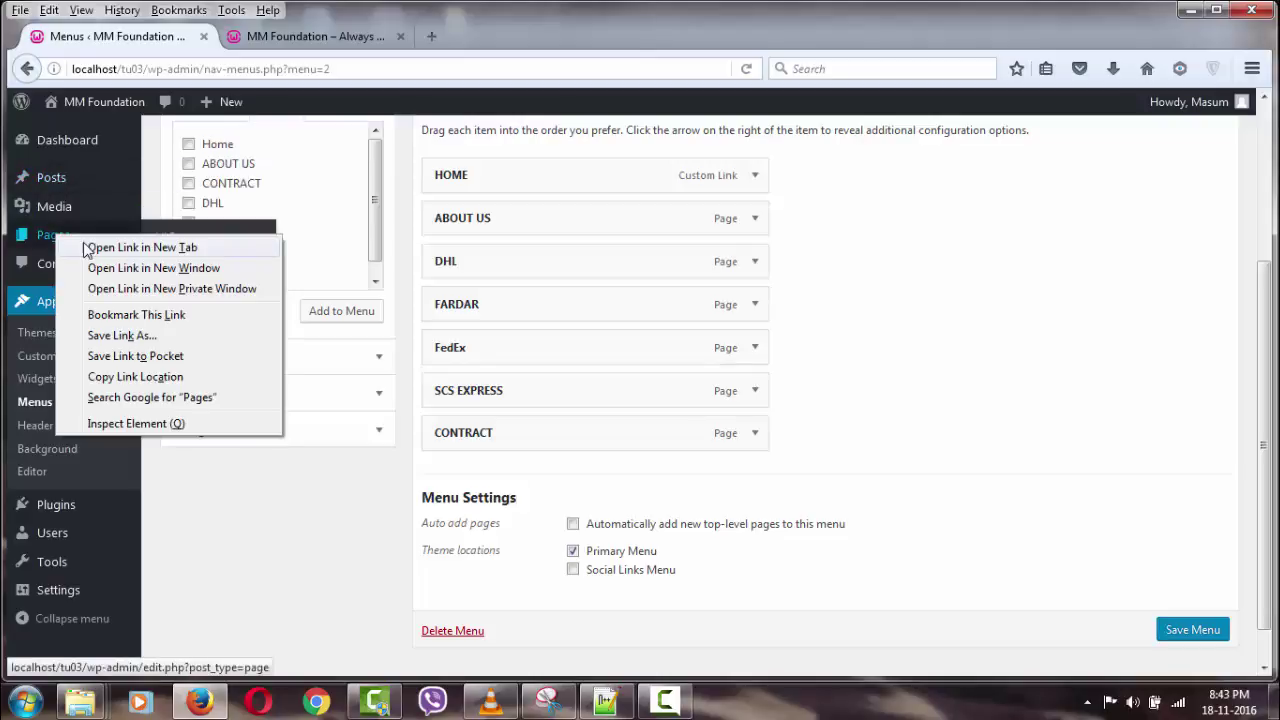
click(92, 247)
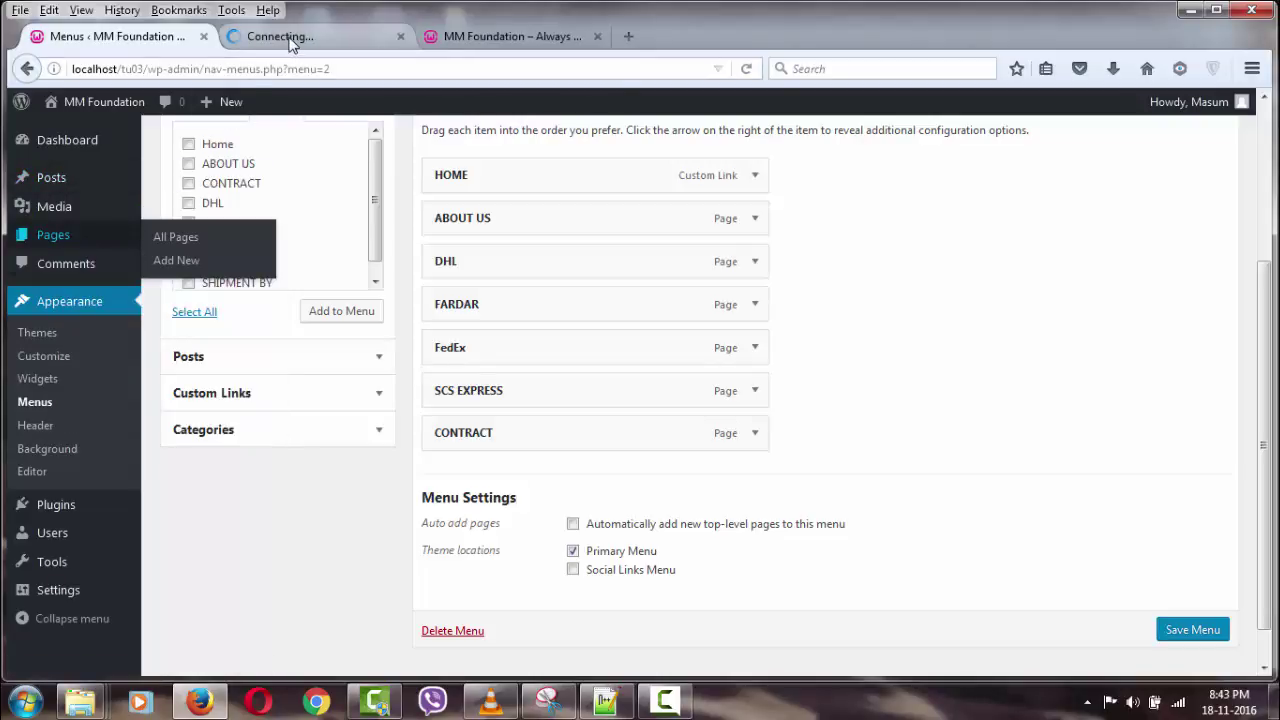
click(282, 40)
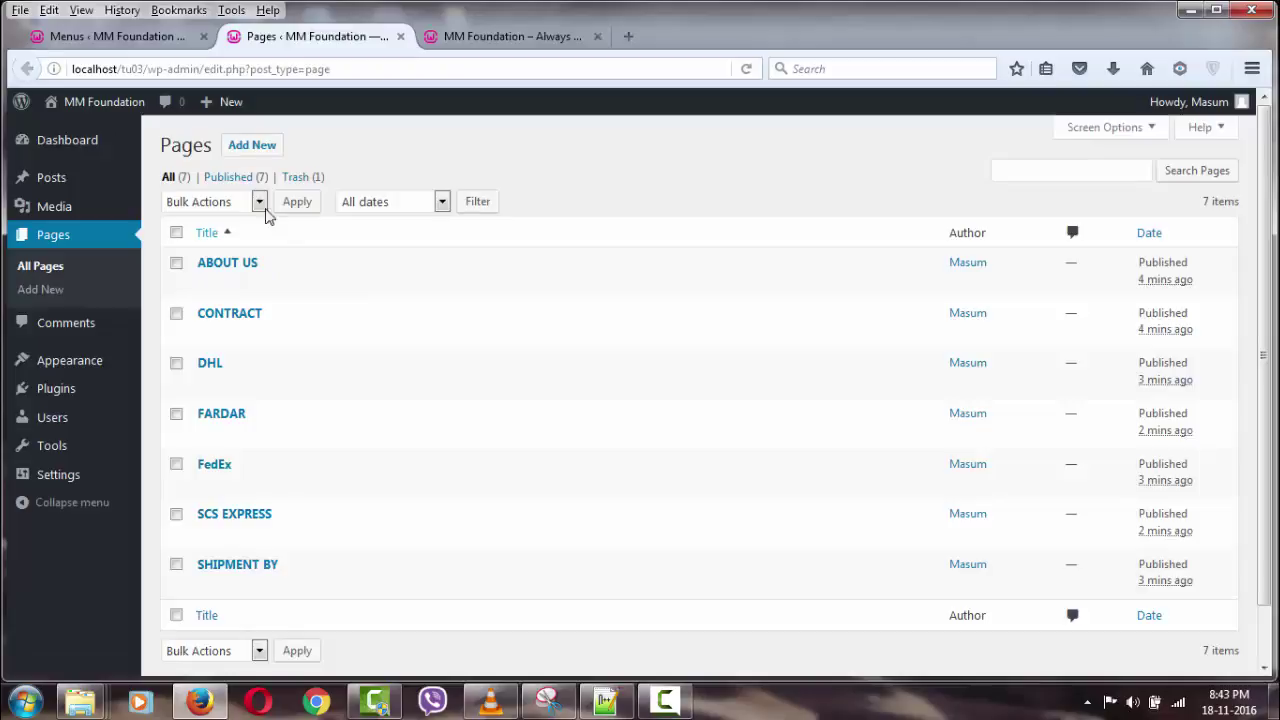
click(256, 148)
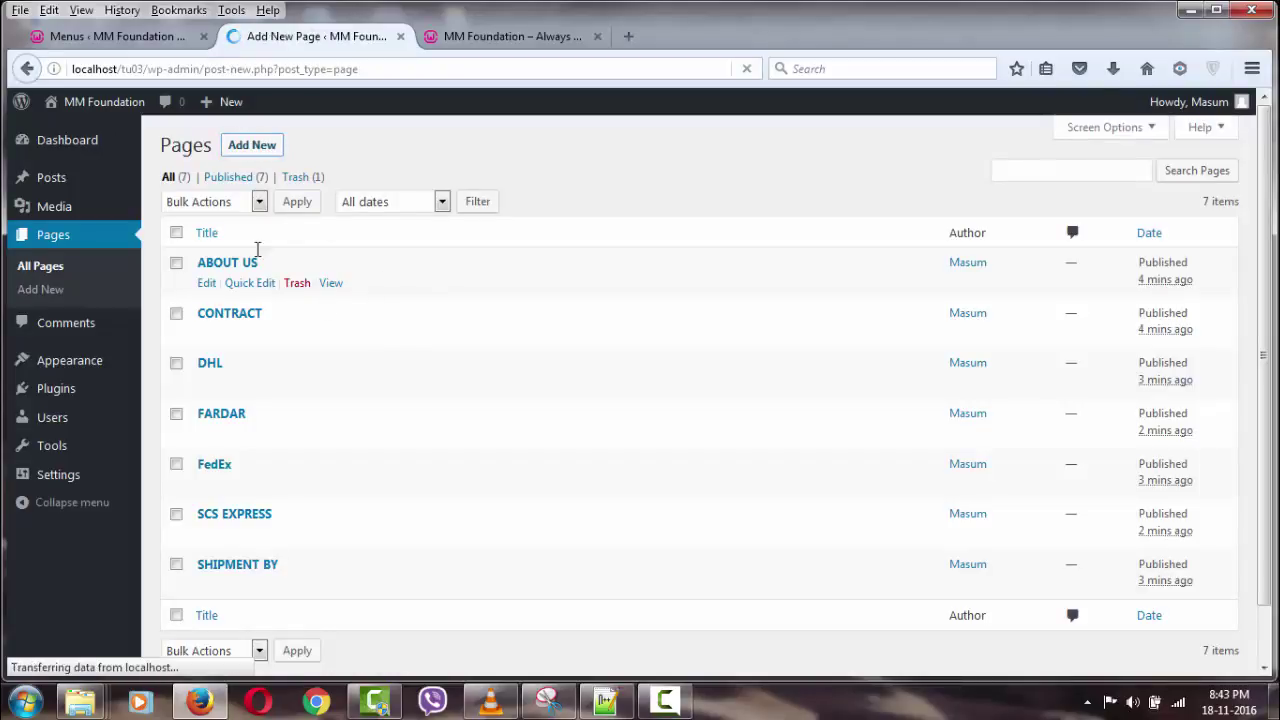
- Add SHIPMENT BY to Main Menu directly after ABOUT US and nest DHL, FARDAR, FedEx and SCS EXPRESS under it as sub items
click(100, 36)
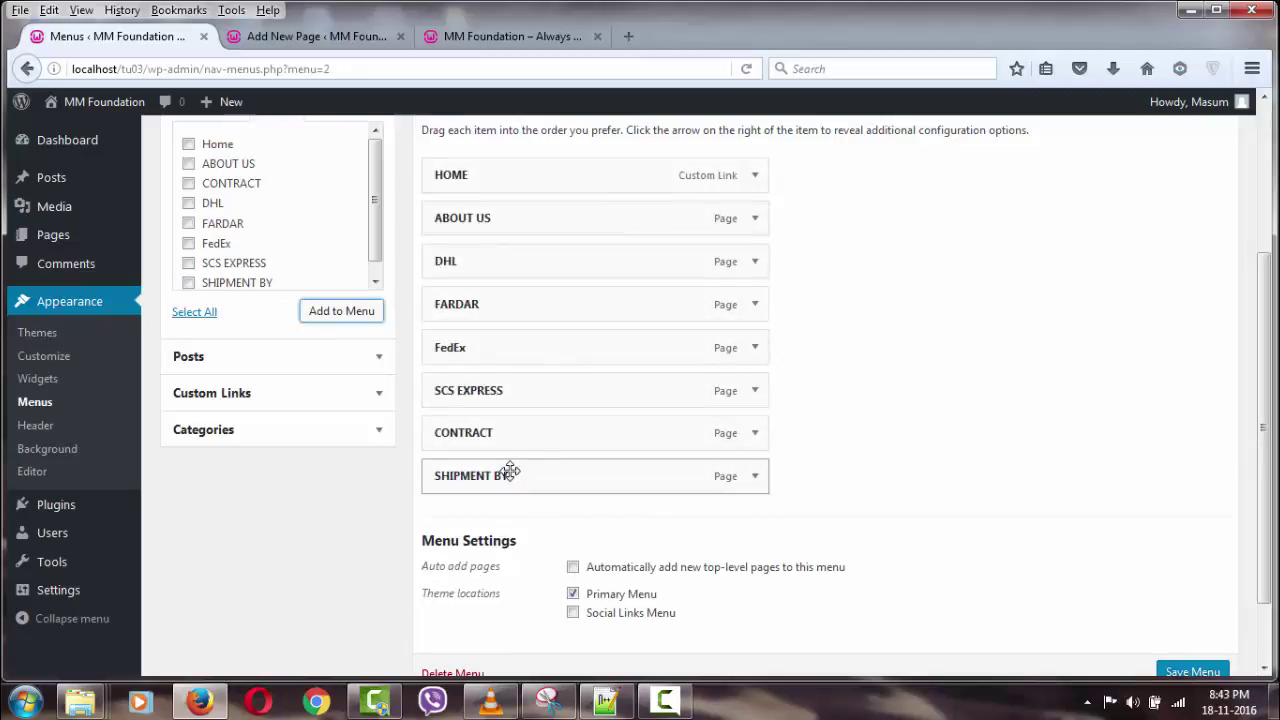
drag(510, 472, 505, 258)
drag(486, 309, 514, 306)
drag(500, 349, 526, 348)
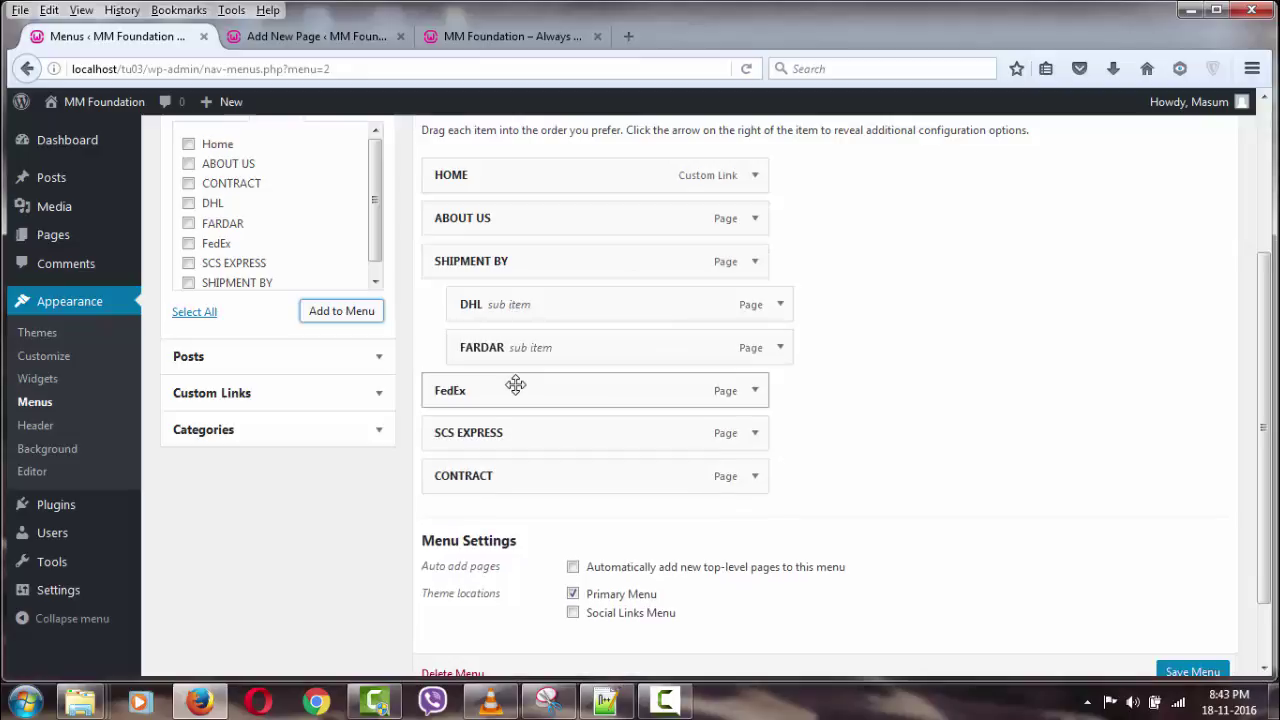
drag(513, 393, 522, 428)
drag(458, 384, 498, 391)
drag(512, 436, 489, 418)
- Save the changes to Main Menu
scroll(934, 280, down, 1)
scroll(934, 280, up, 5)
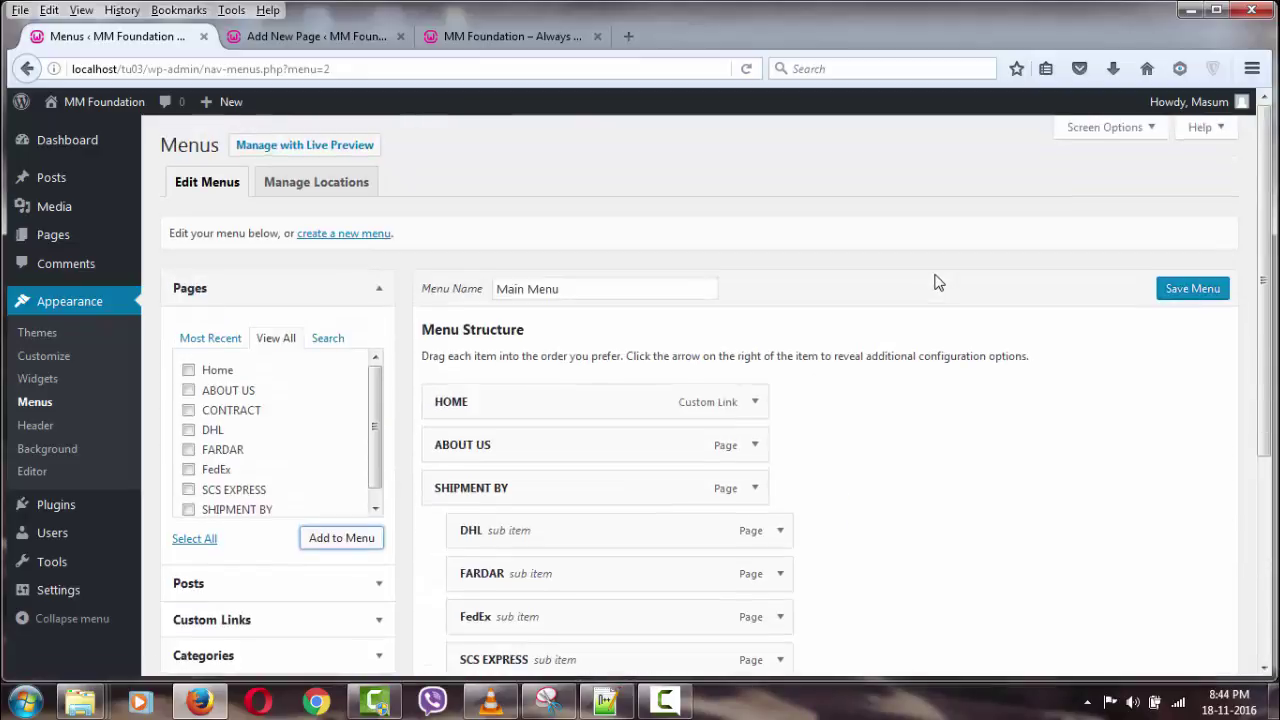
click(1190, 288)
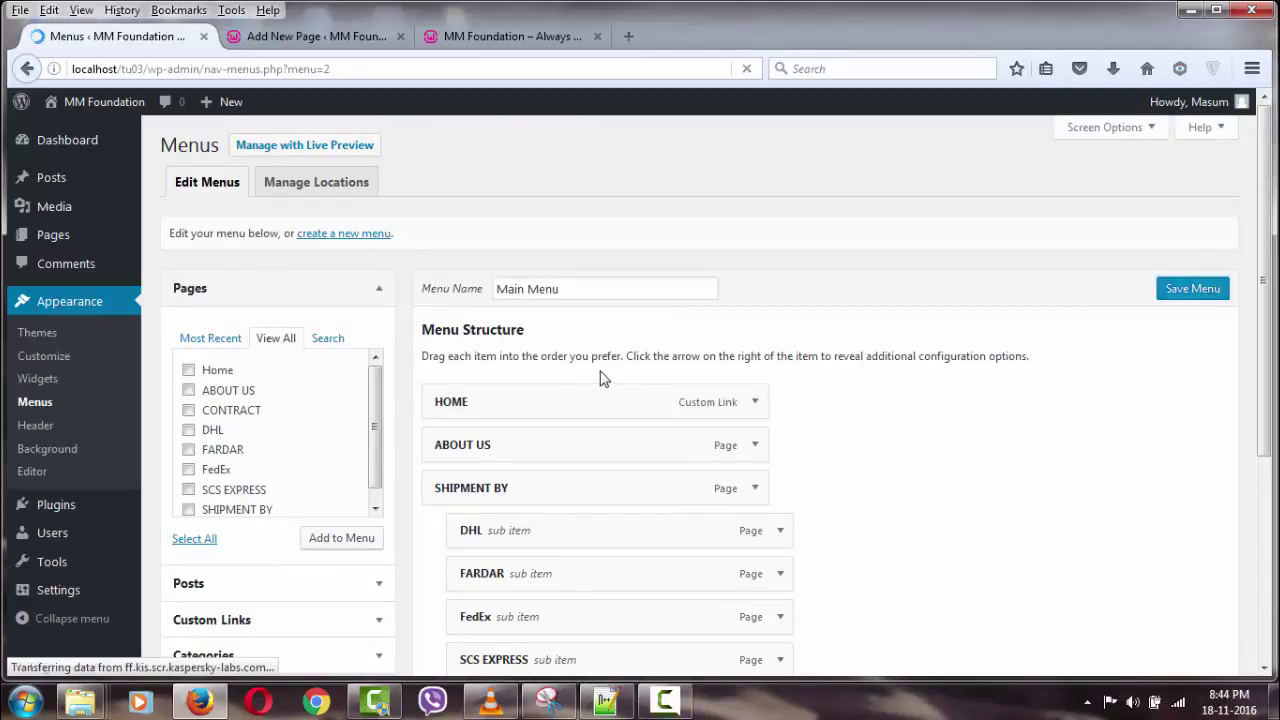
- Reload the site's front page, discarding the unused Add New Page tab, and open SHIPMENT BY from its navigation menu
click(318, 36)
click(500, 36)
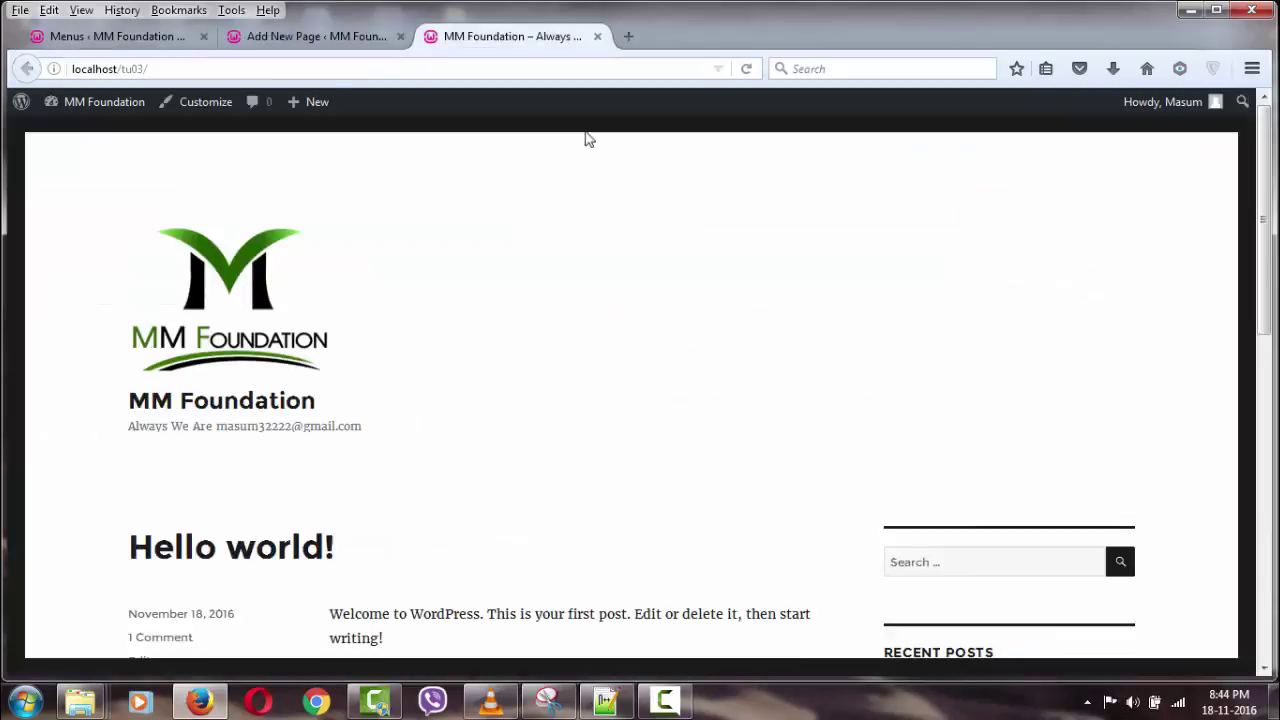
right_click(698, 250)
click(816, 262)
click(399, 37)
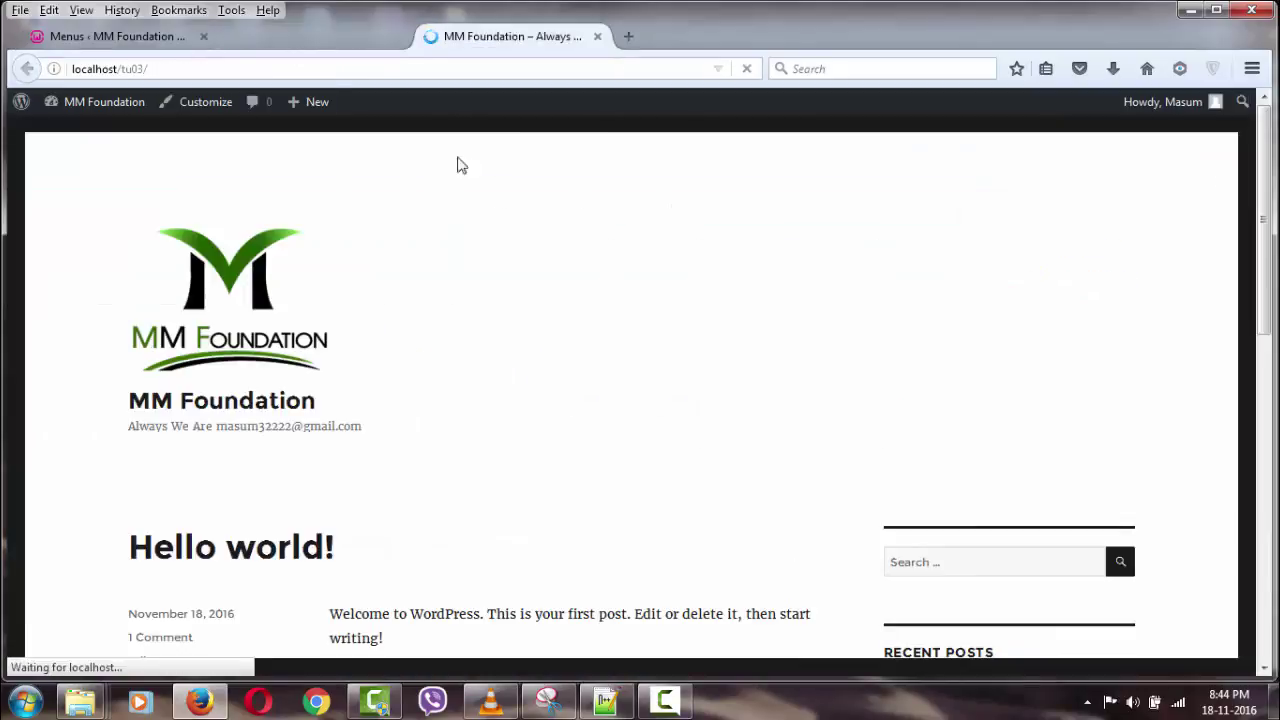
click(1020, 333)
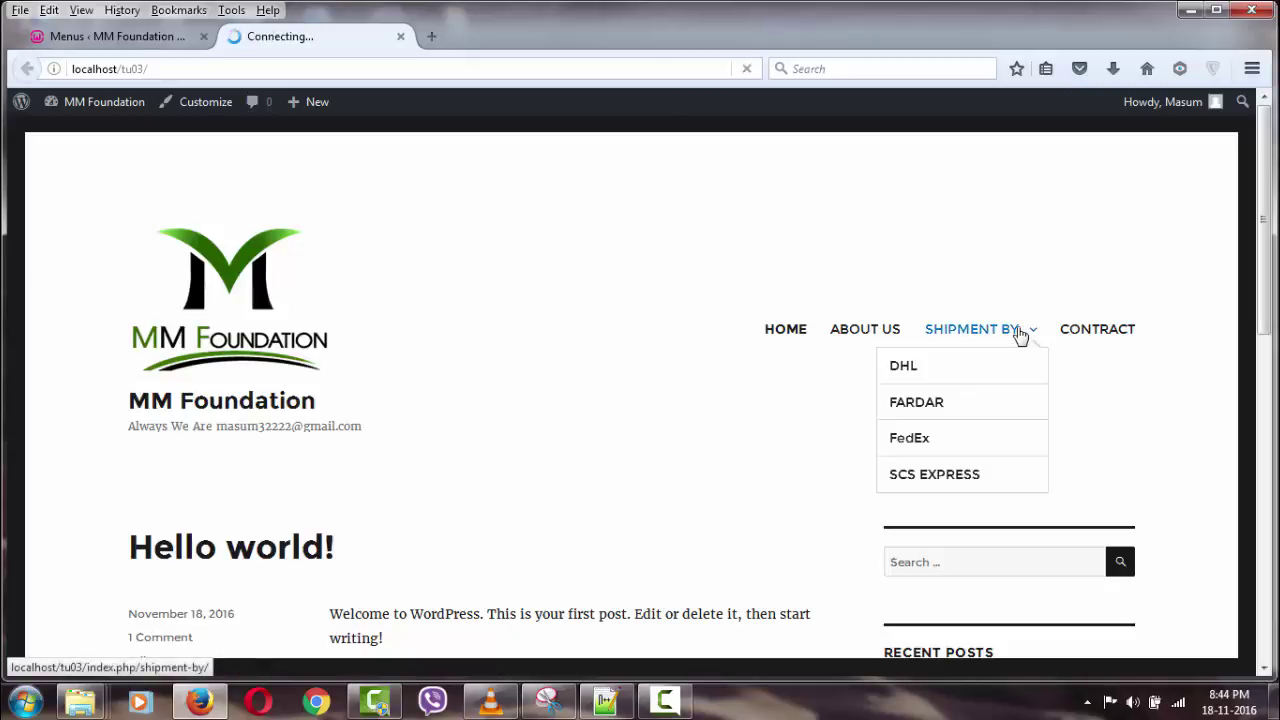